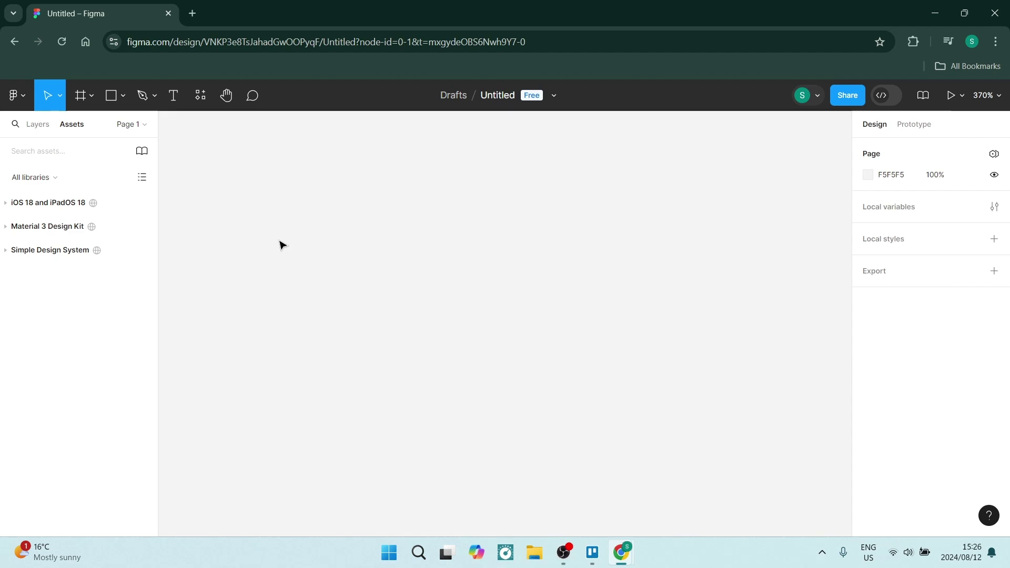
Step: Draw a text box on the canvas containing the label BUTTON
left_click(174, 97)
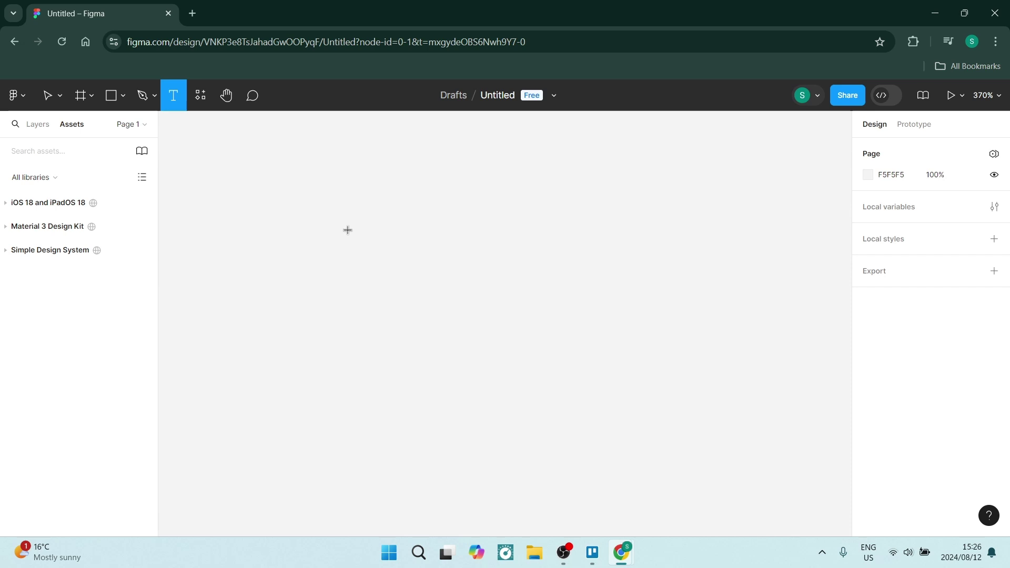
left_click_drag(332, 212, 532, 303)
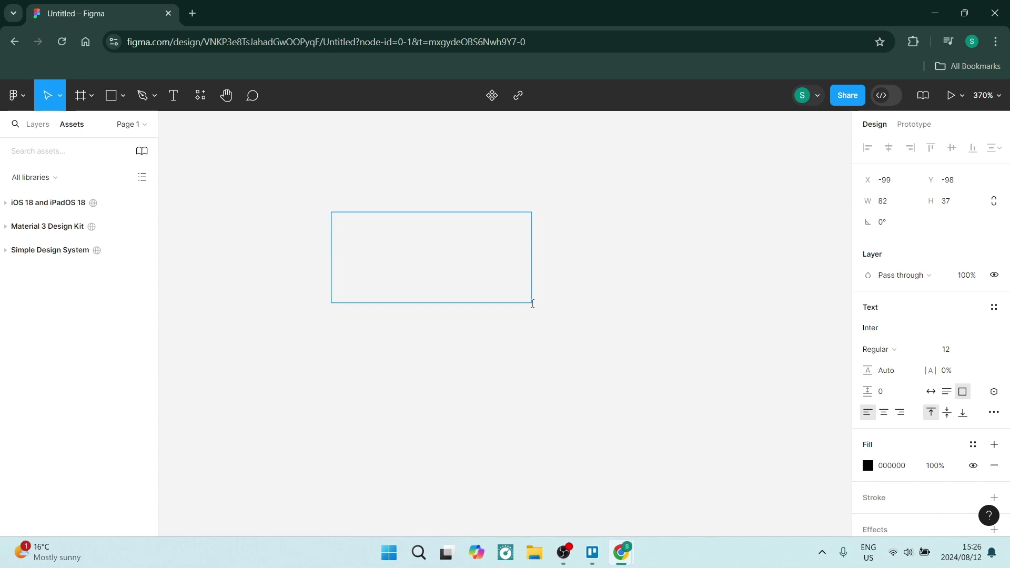
type("BUTTON")
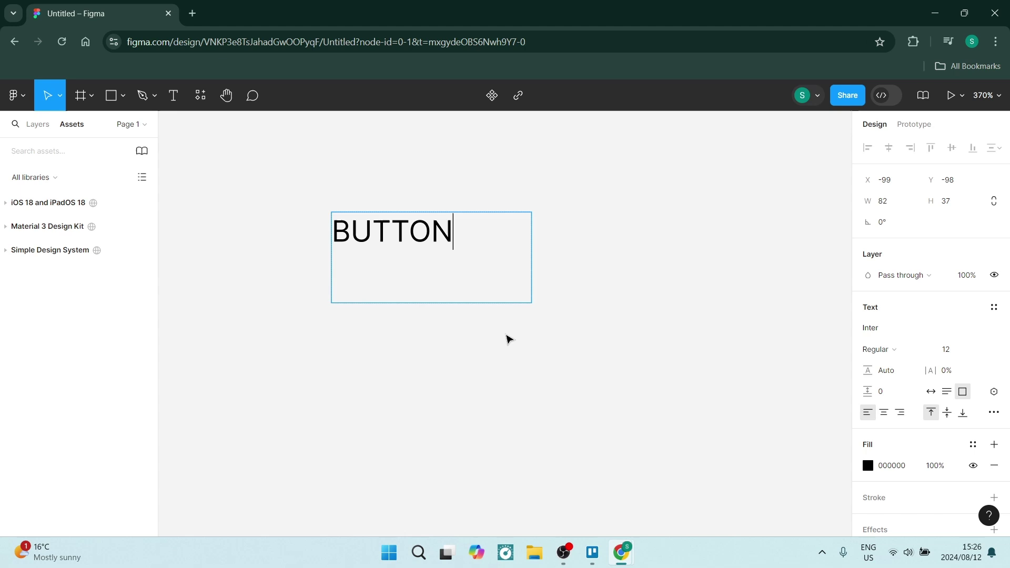
key("Escape")
Step: Wrap the BUTTON text in auto layout Frame 1 with padding 10 on every side
right_click(408, 257)
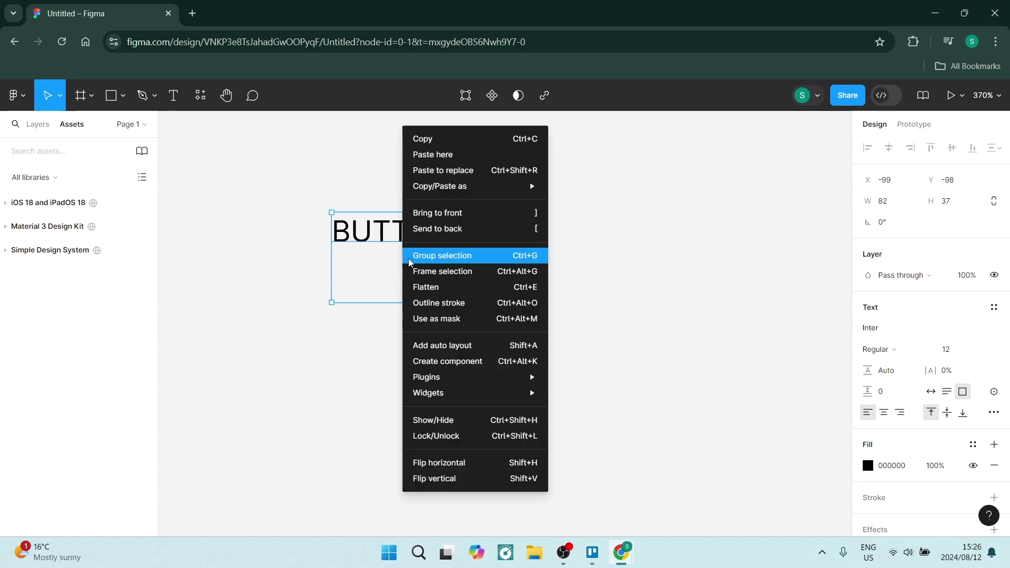
left_click(481, 348)
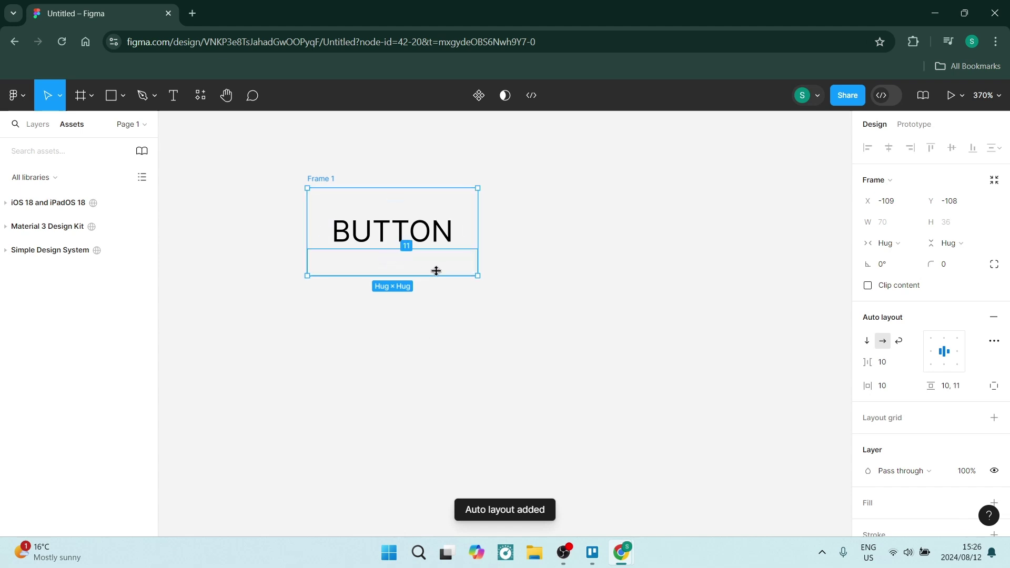
mouse_move(435, 268)
left_mouse_down()
mouse_move(458, 286)
mouse_move(435, 253)
left_mouse_up()
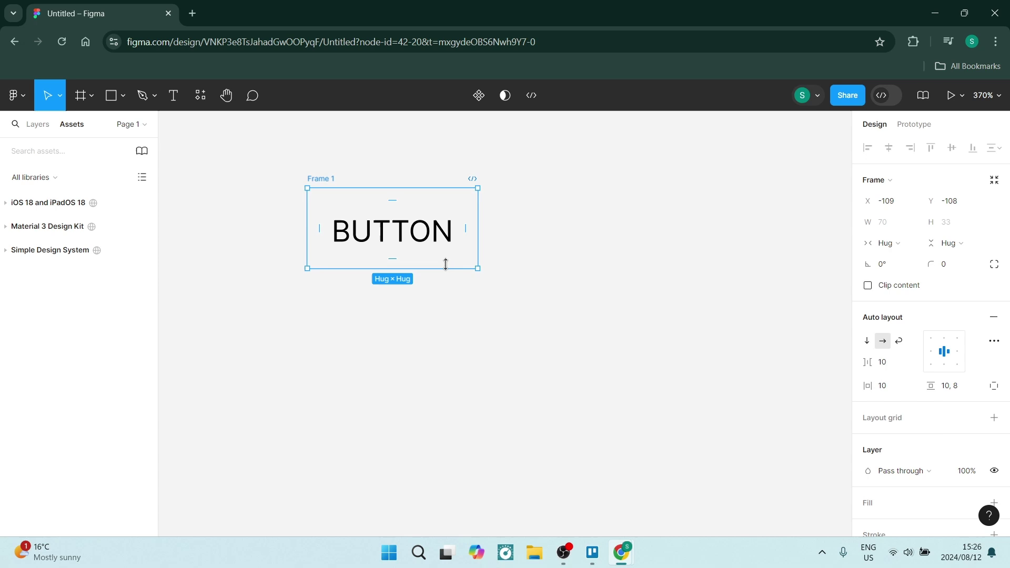
left_click(450, 264)
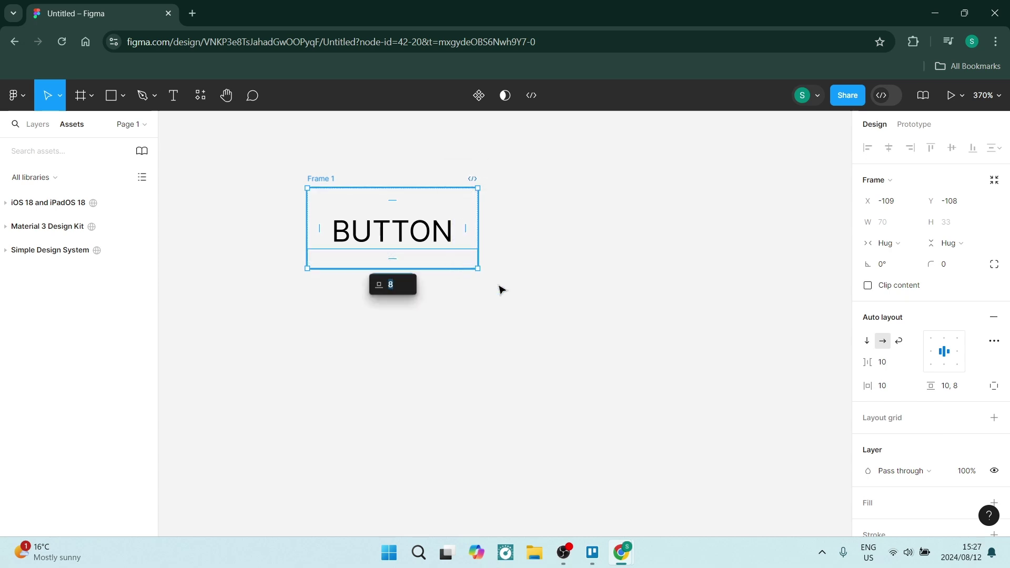
left_click(502, 290)
left_click(465, 260)
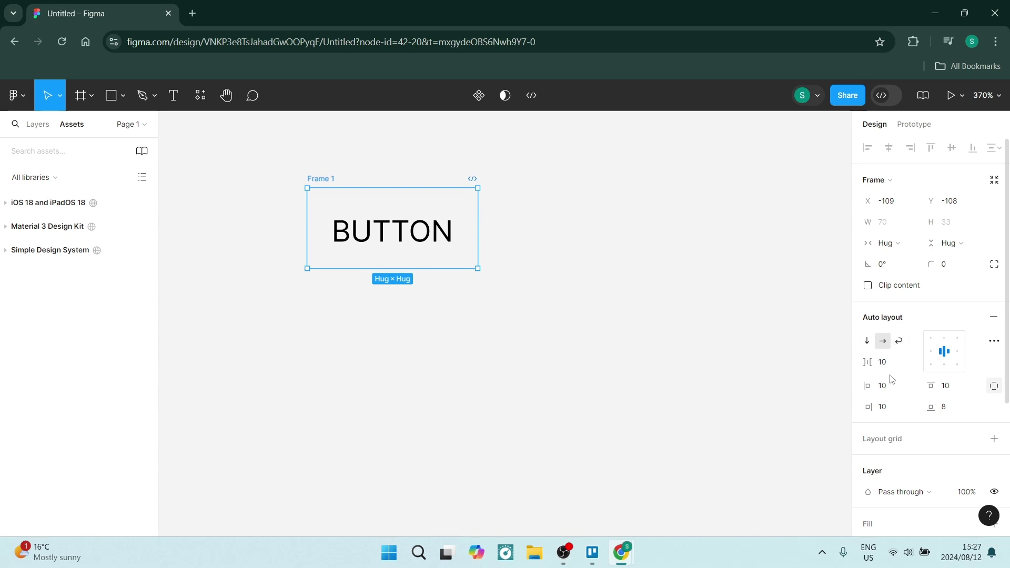
left_click(949, 408)
key("Return")
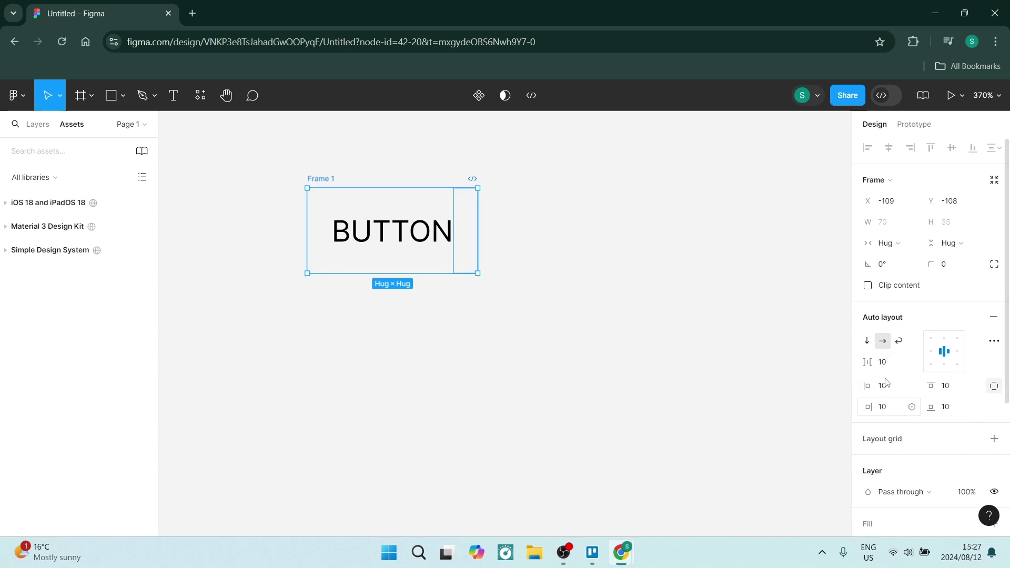
scroll(901, 444, "down", 3)
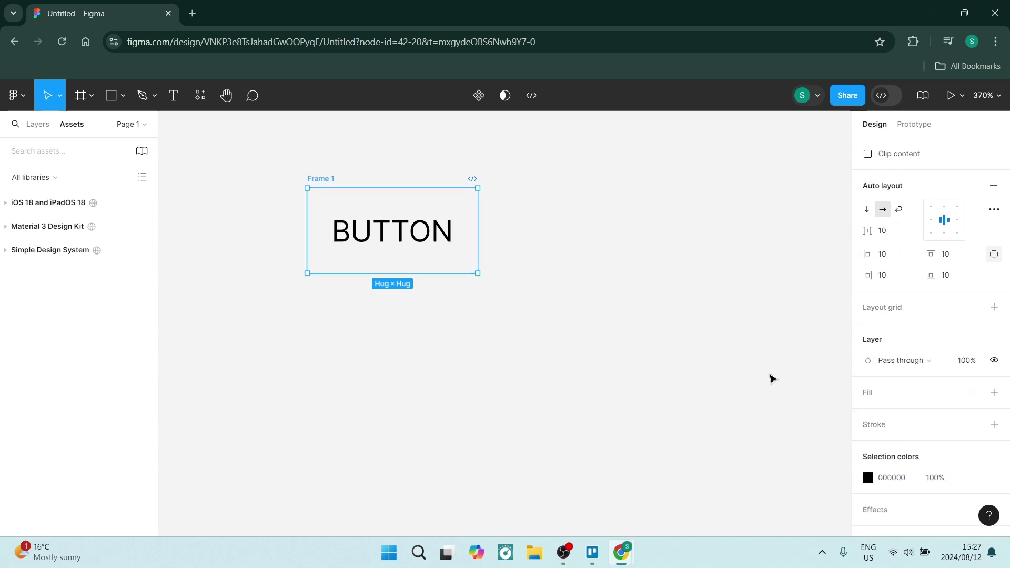
Step: Fill the BUTTON frame with bright green 61FF00
left_click(875, 394)
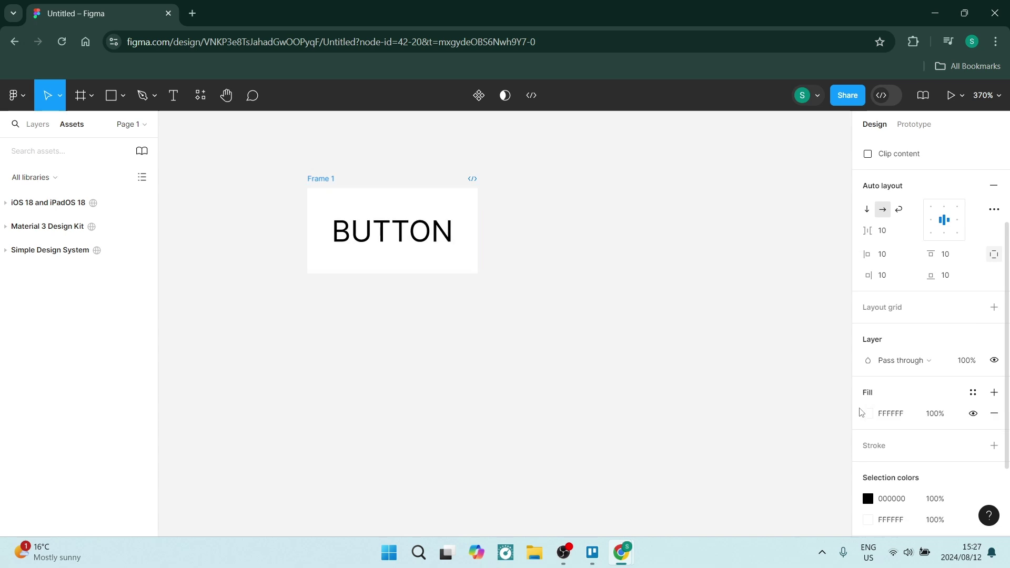
left_click(867, 413)
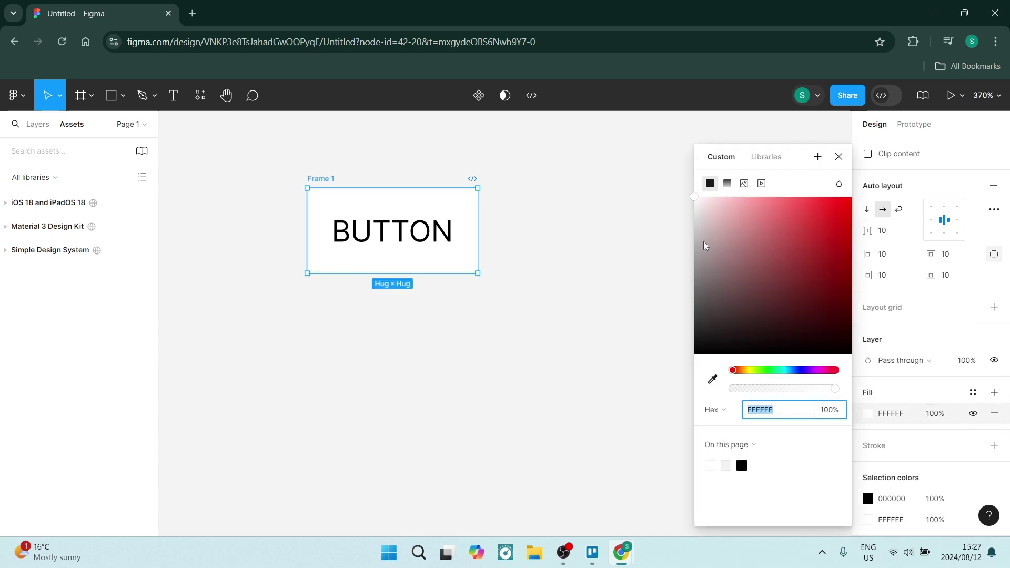
left_click(761, 371)
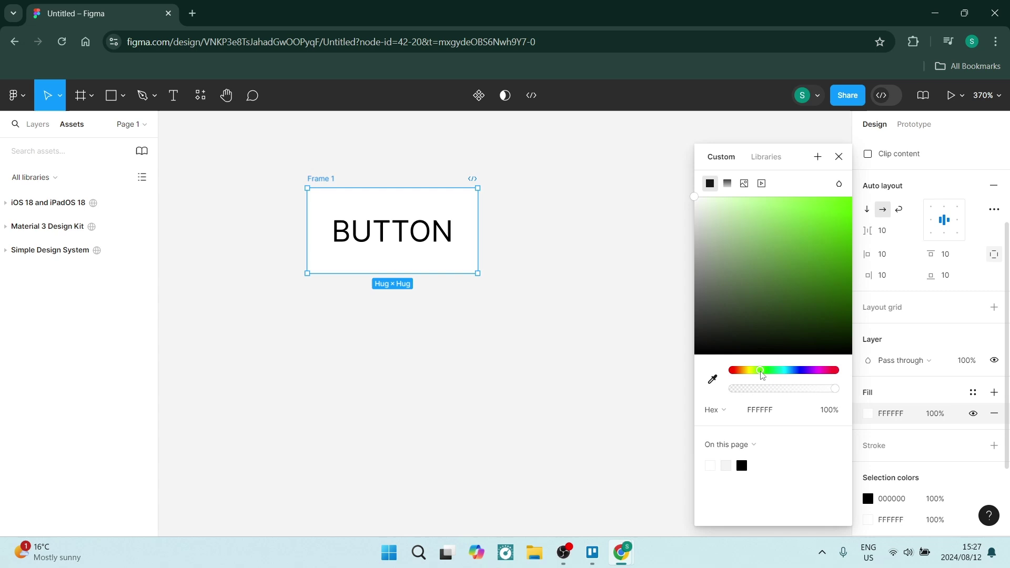
left_click_drag(809, 276, 852, 197)
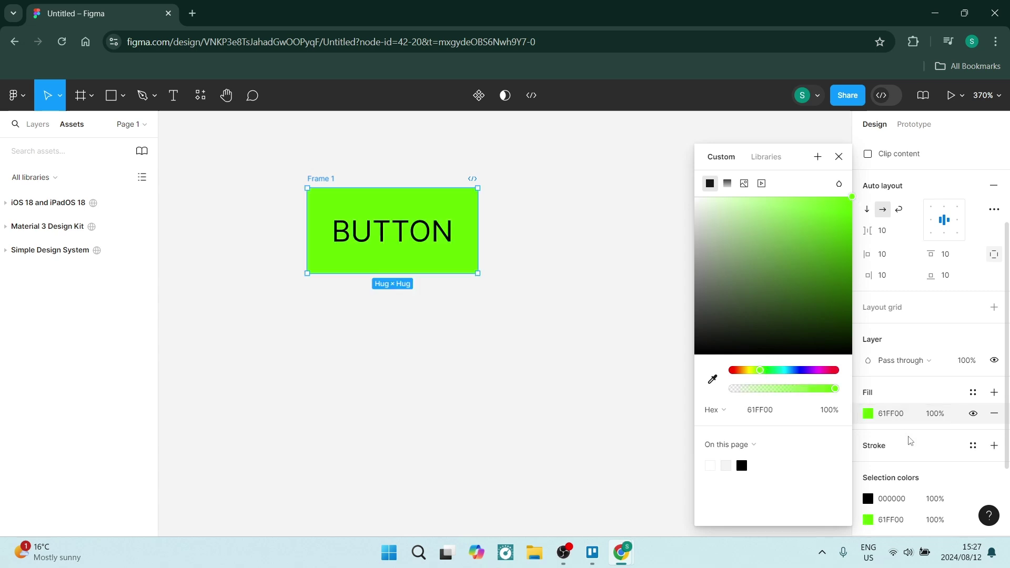
left_click(894, 453)
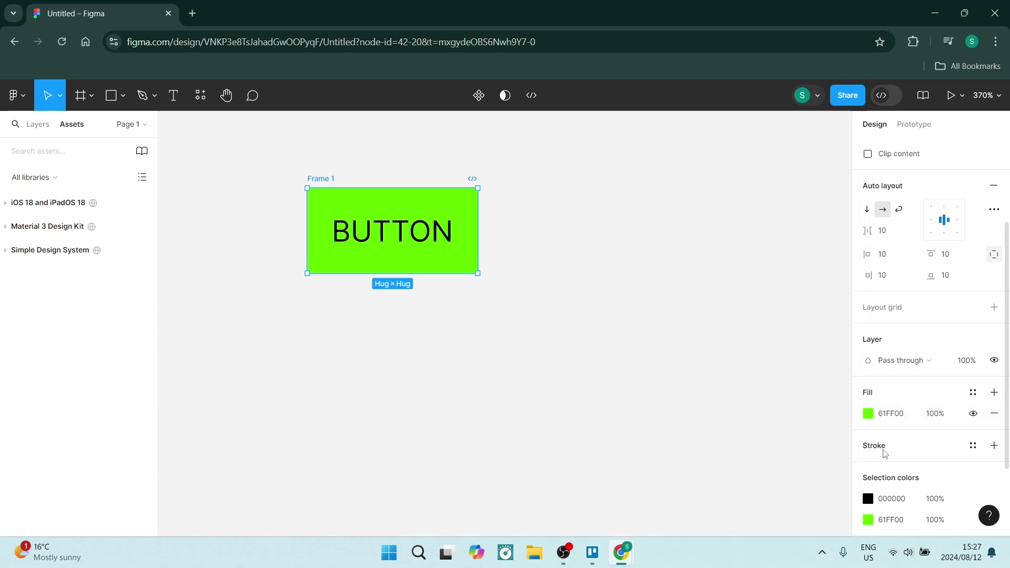
Step: Add a 1-weight black inside stroke and set padding to 13 horizontal, 6 vertical
left_click(885, 453)
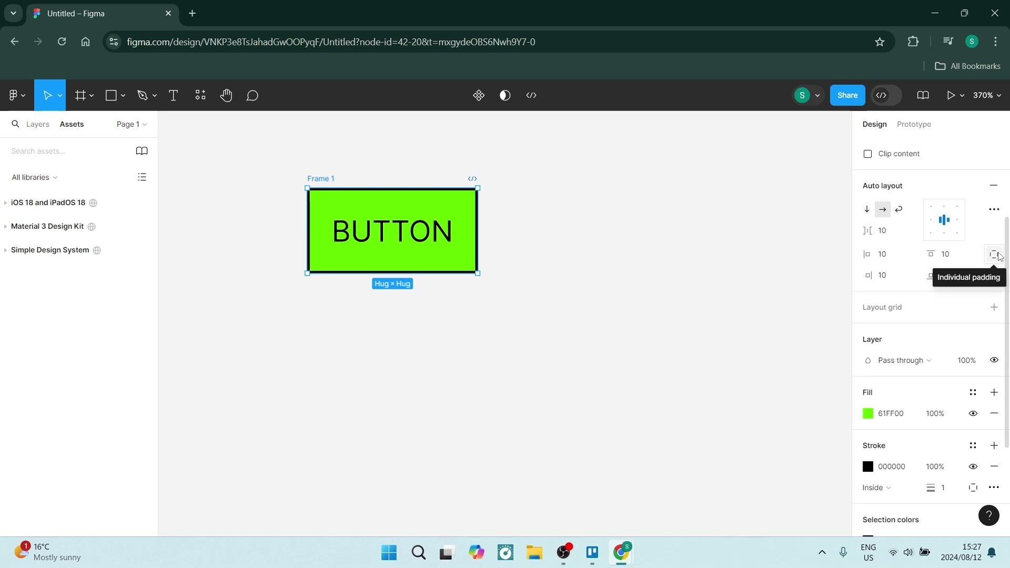
left_click(998, 255)
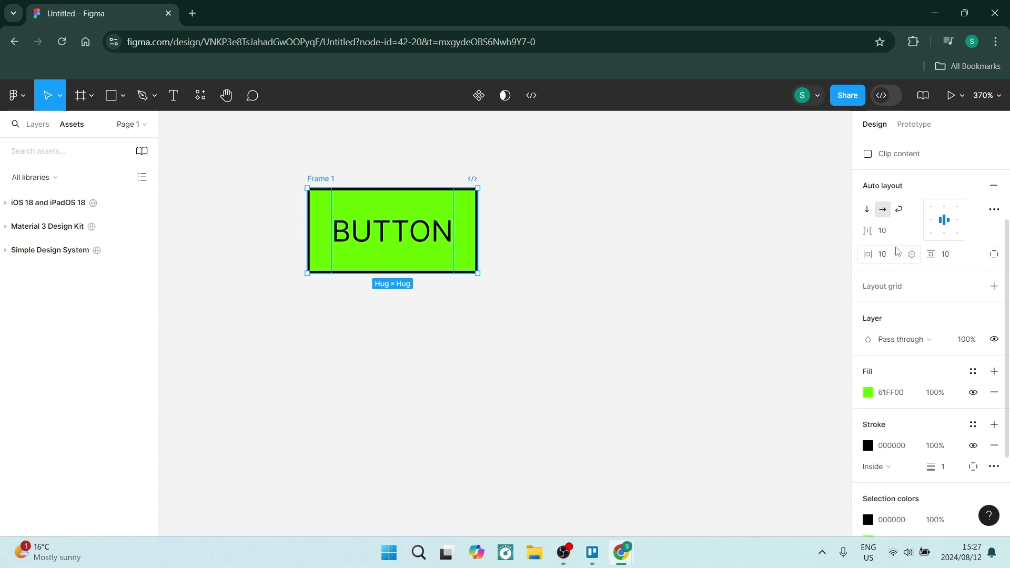
left_click_drag(870, 255, 925, 255)
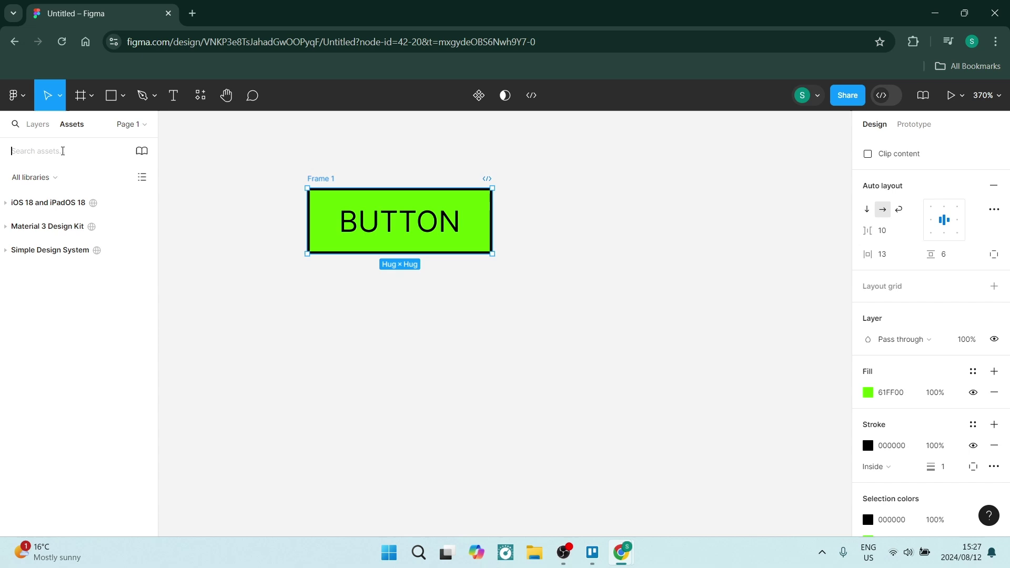
Step: Place the Rotate ccw icon from the ICONS assets inside Frame 1 beside BUTTON, sized 24×24
type("ICONS")
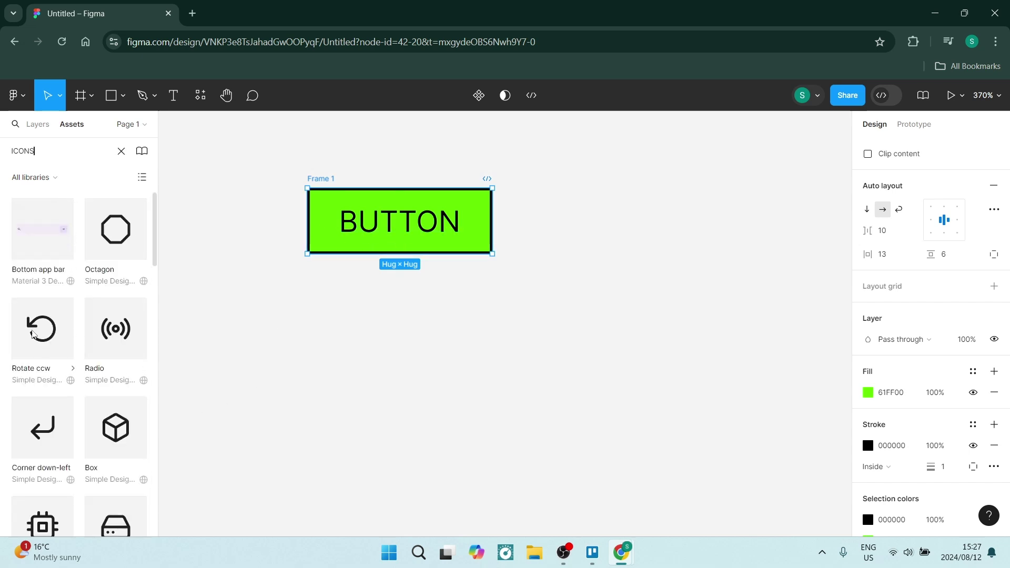
left_click_drag(34, 333, 464, 221)
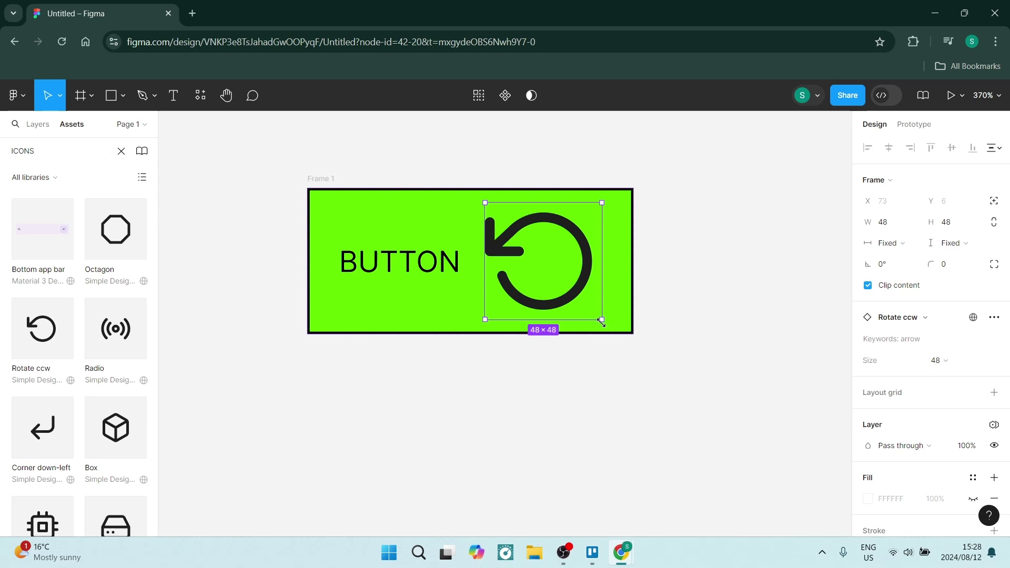
left_click_drag(601, 321, 561, 292)
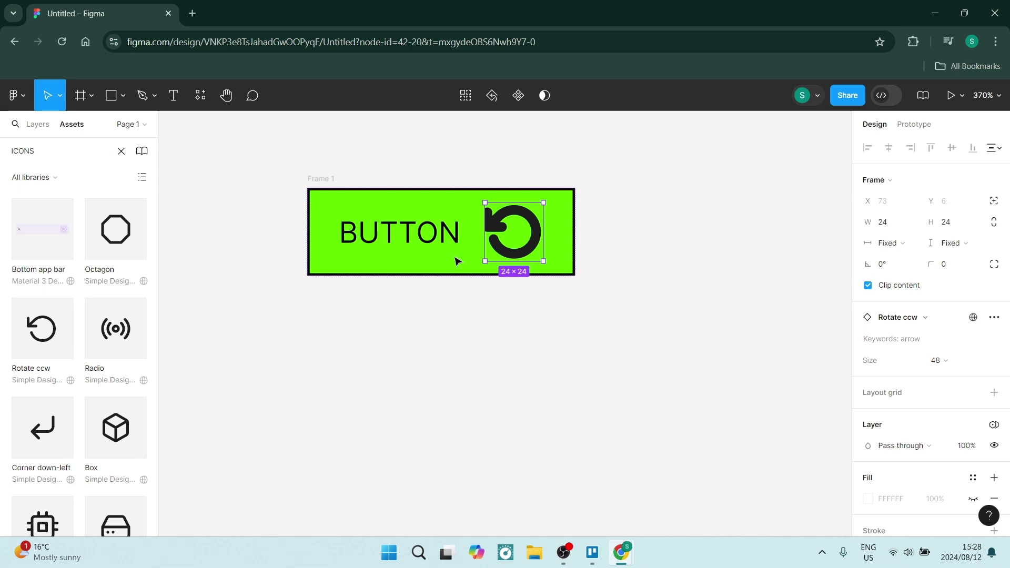
Step: Set the BUTTON text font size to 24
left_click(424, 234)
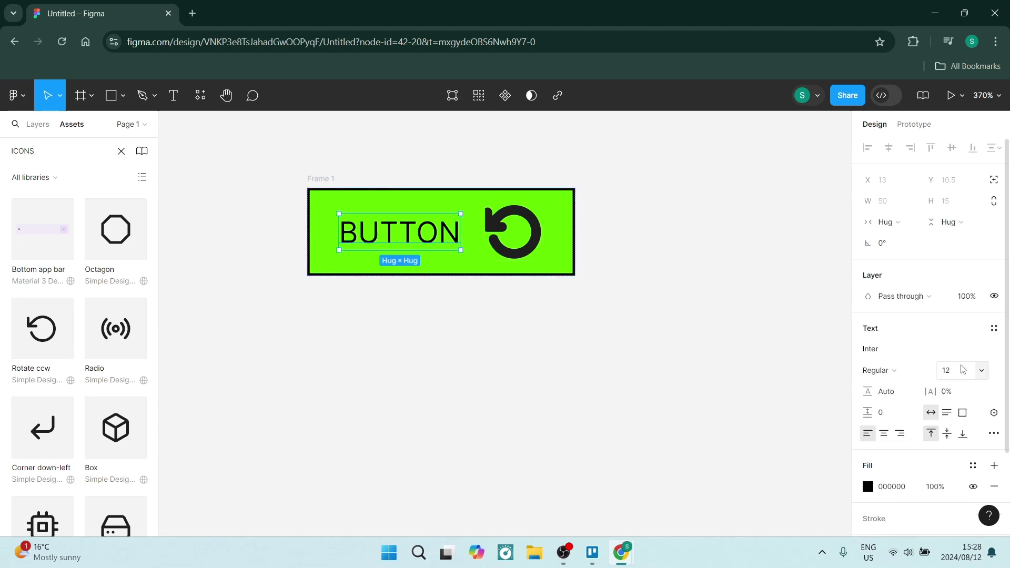
left_click(981, 372)
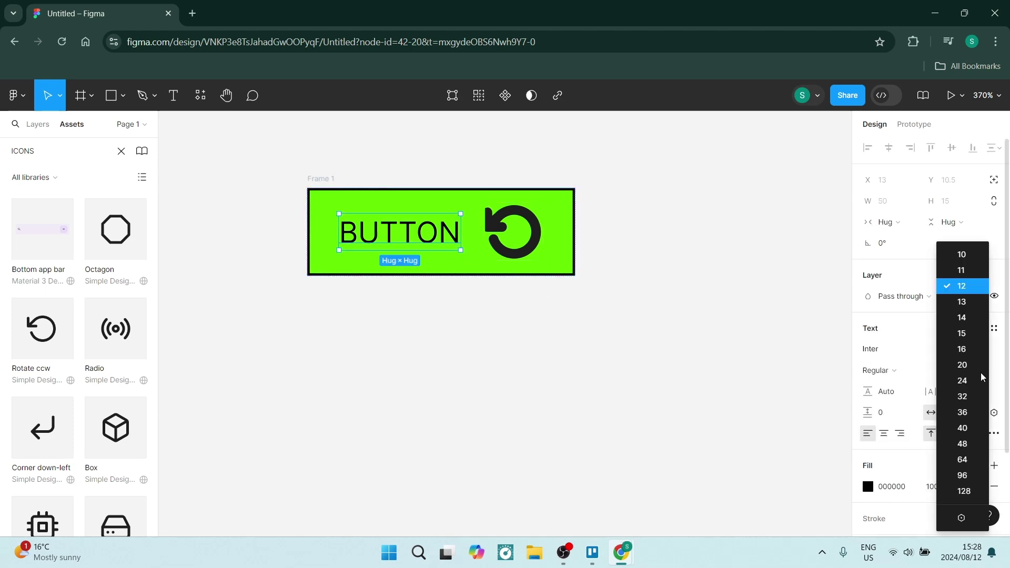
left_click(958, 386)
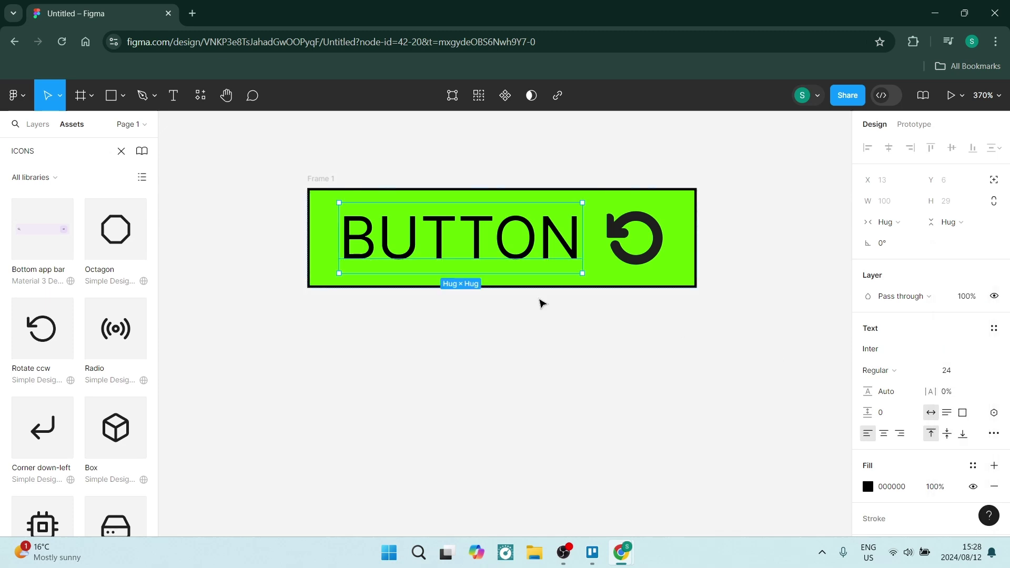
scroll(526, 291, "up", 3)
scroll(542, 314, "down", 3)
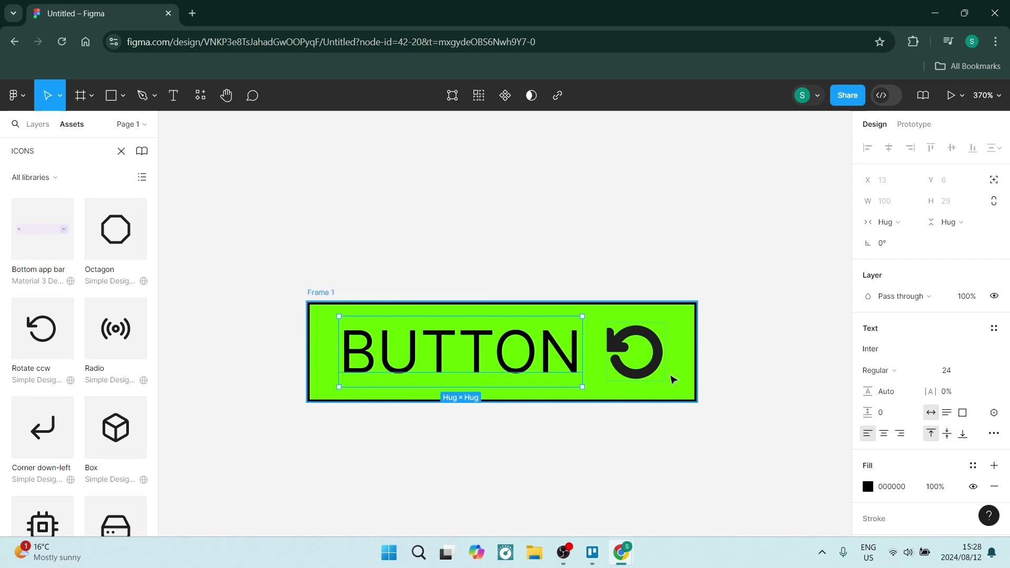
Step: Give the green button frame a corner radius of 14
left_click(679, 392)
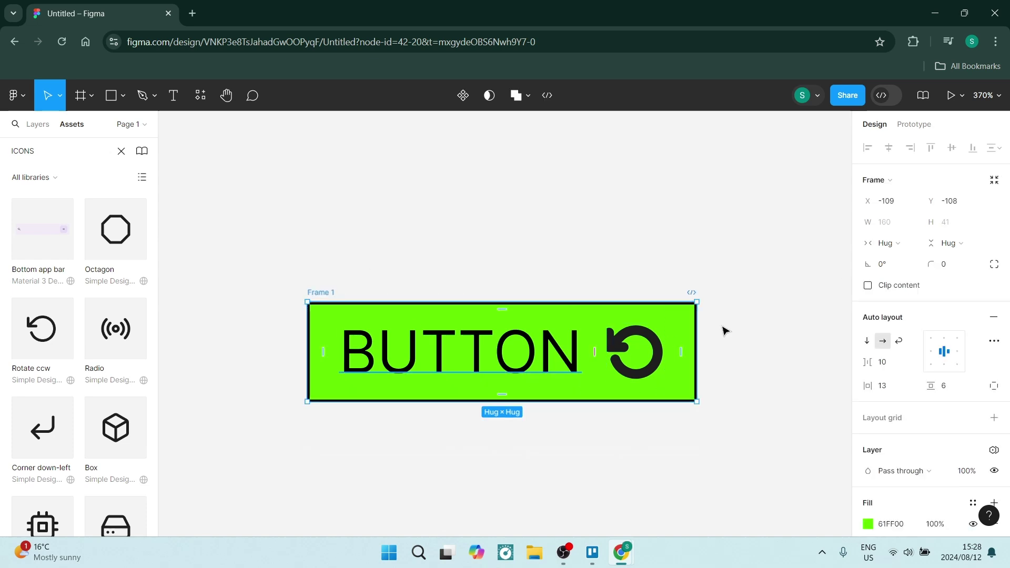
left_click(947, 264)
type("7")
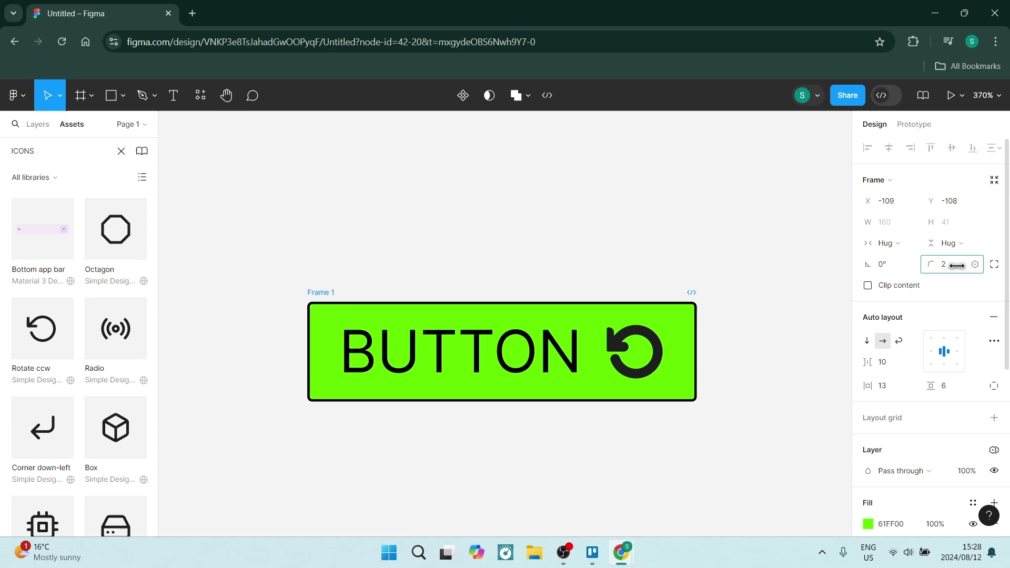
left_click_drag(14, 262, 17, 262)
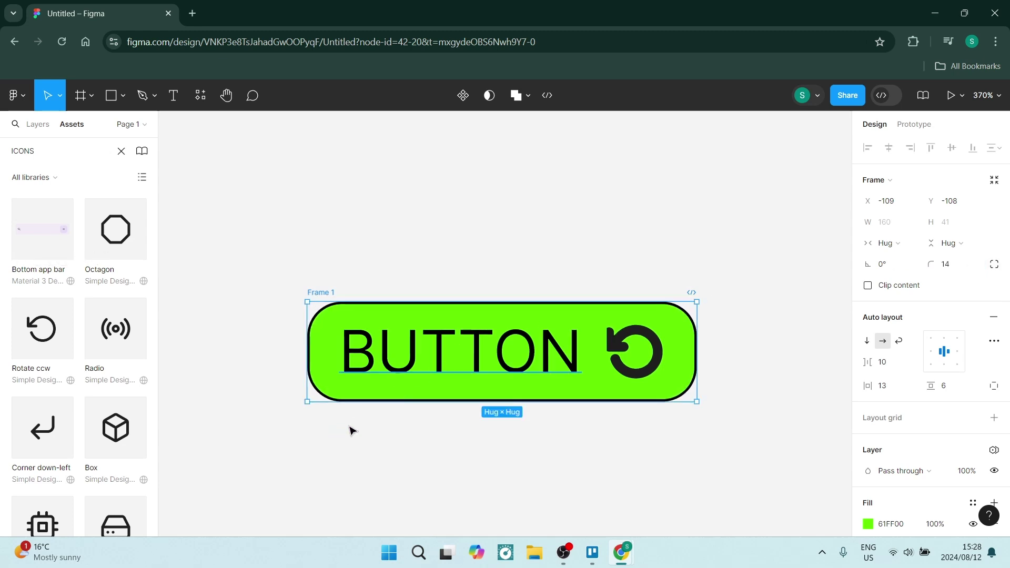
scroll(416, 428, "down", 2)
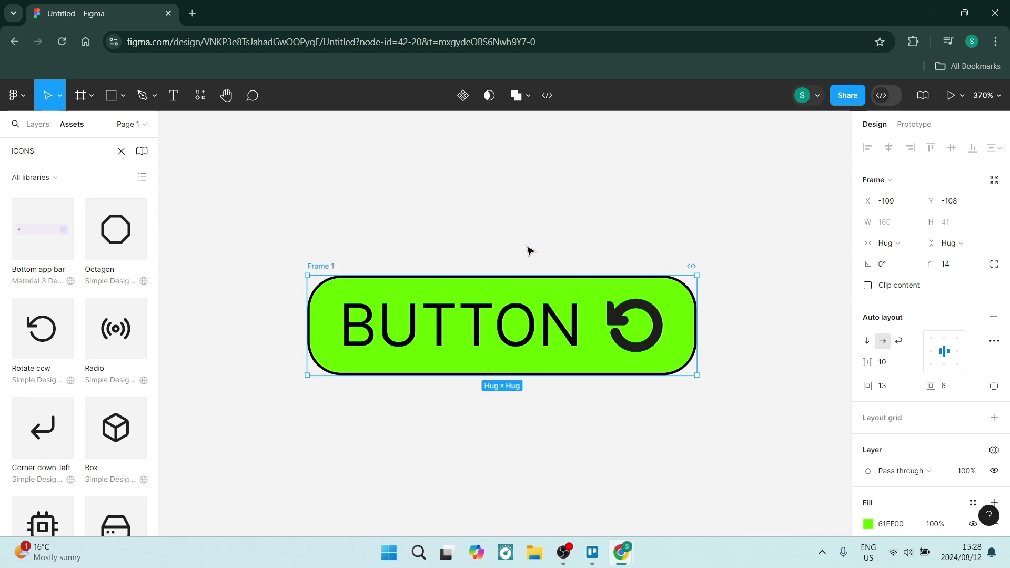
Step: Convert the green button Frame 1 into a component
left_click(464, 96)
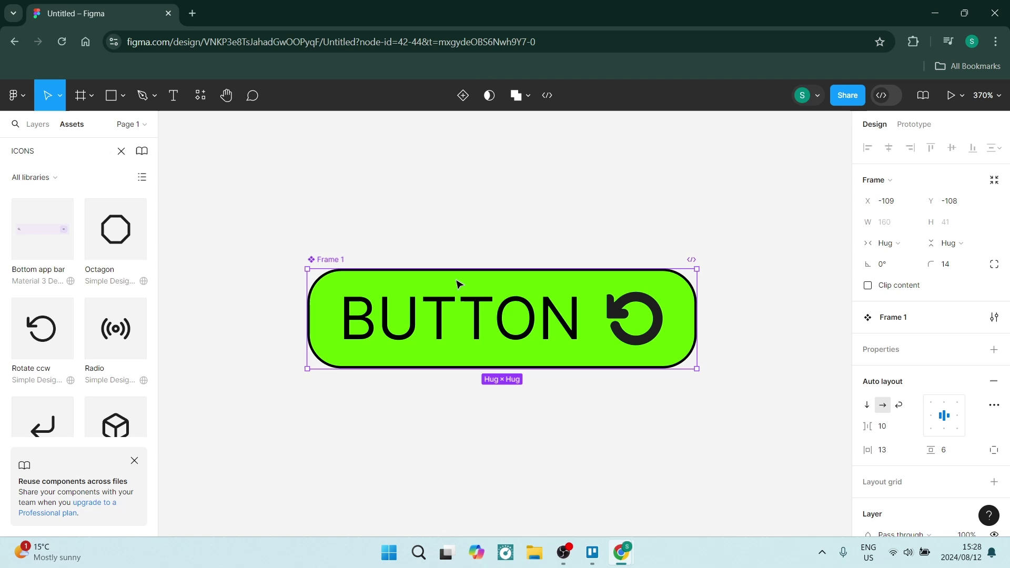
scroll(458, 285, "down", 1)
scroll(458, 284, "down", 3)
scroll(408, 289, "up", 1)
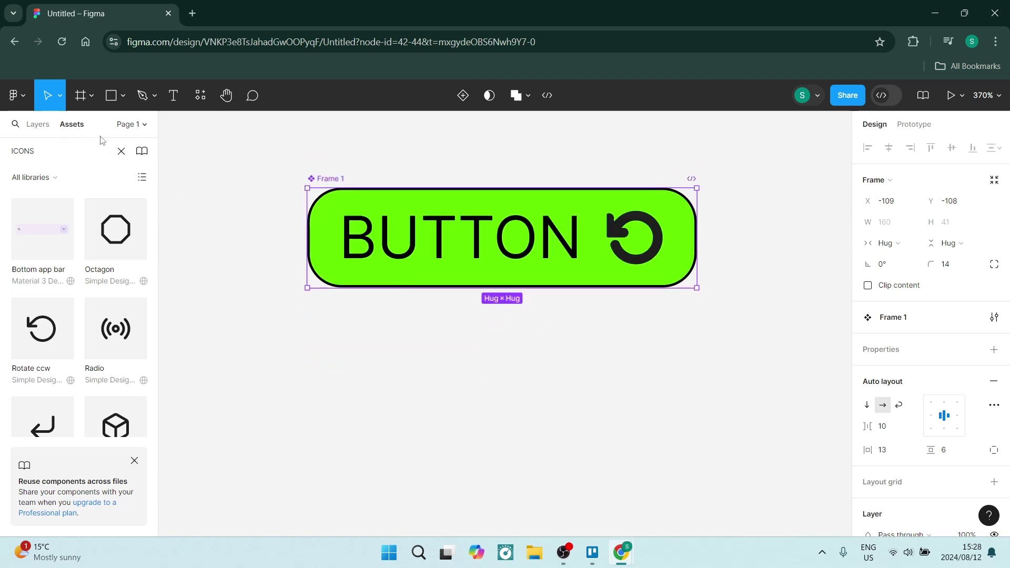
Step: Clear the ICONS asset search and filter the Assets panel to Local components
left_click(121, 151)
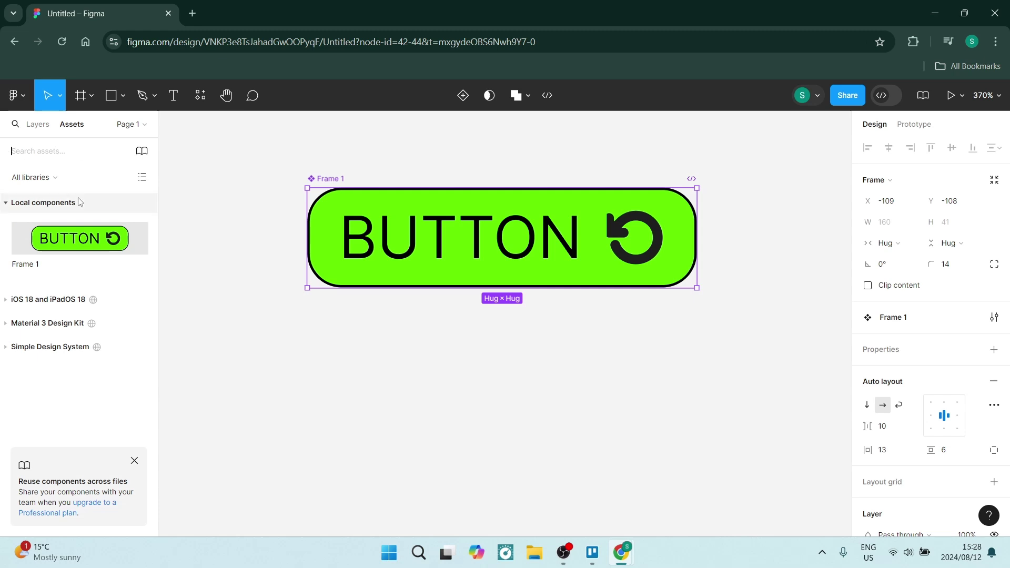
left_click(37, 179)
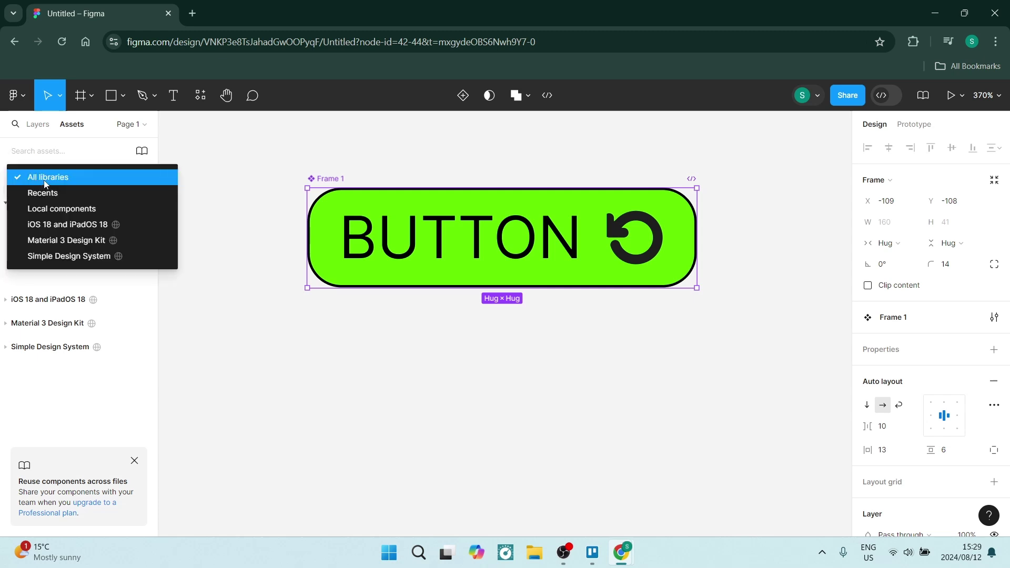
left_click(51, 209)
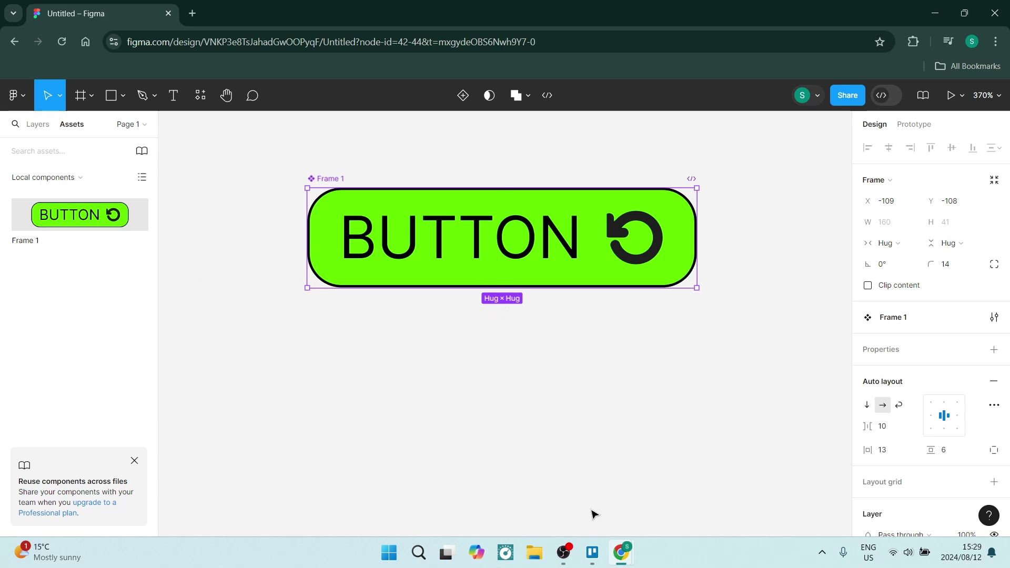
Step: Add an identical green Variant2 below the button and select its rotate icon
left_click(463, 96)
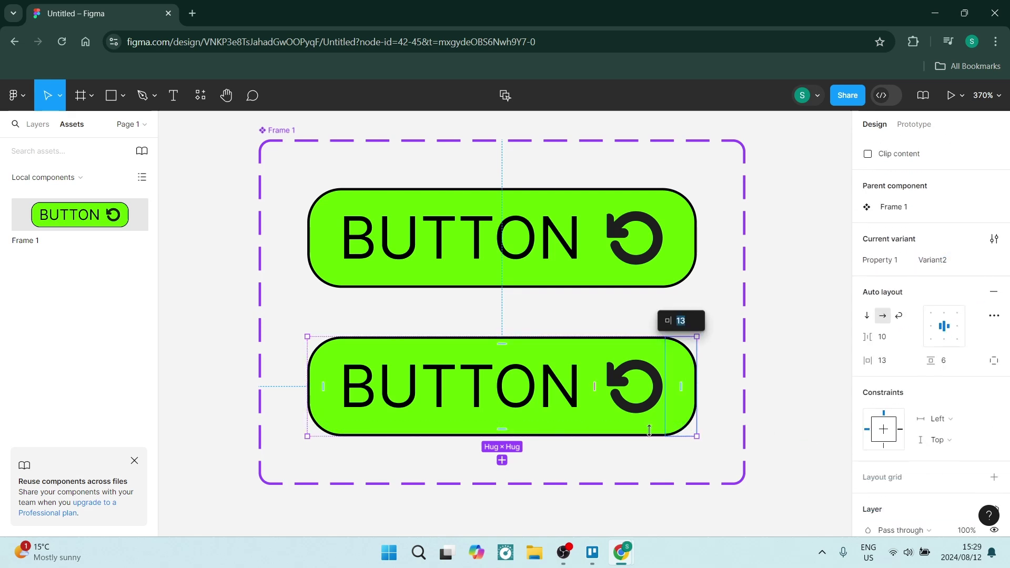
left_click(653, 434)
key("Escape")
left_click(657, 413)
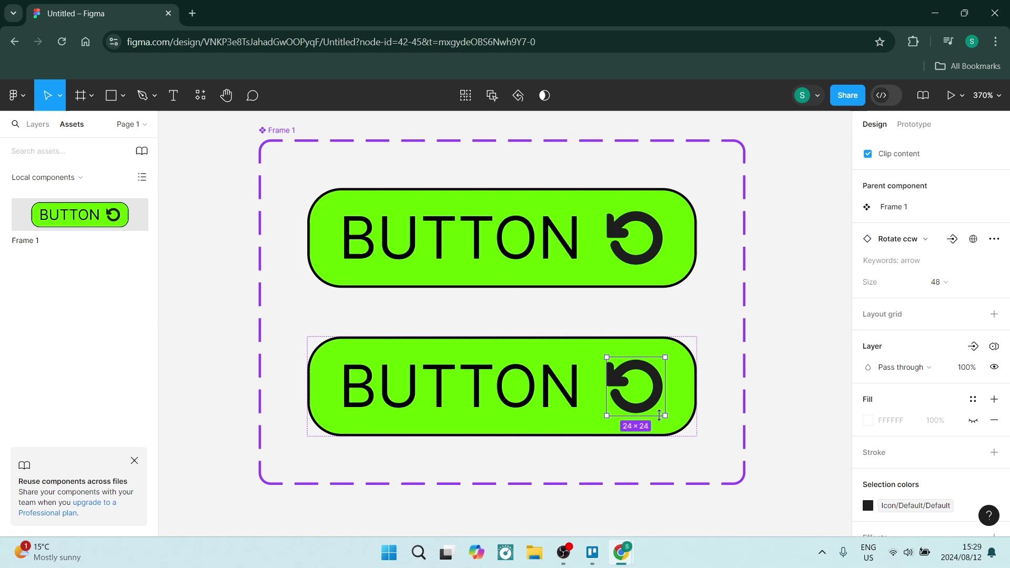
Step: Change the lower button variant's fill to red FF0000, leaving the top one green
key("Escape")
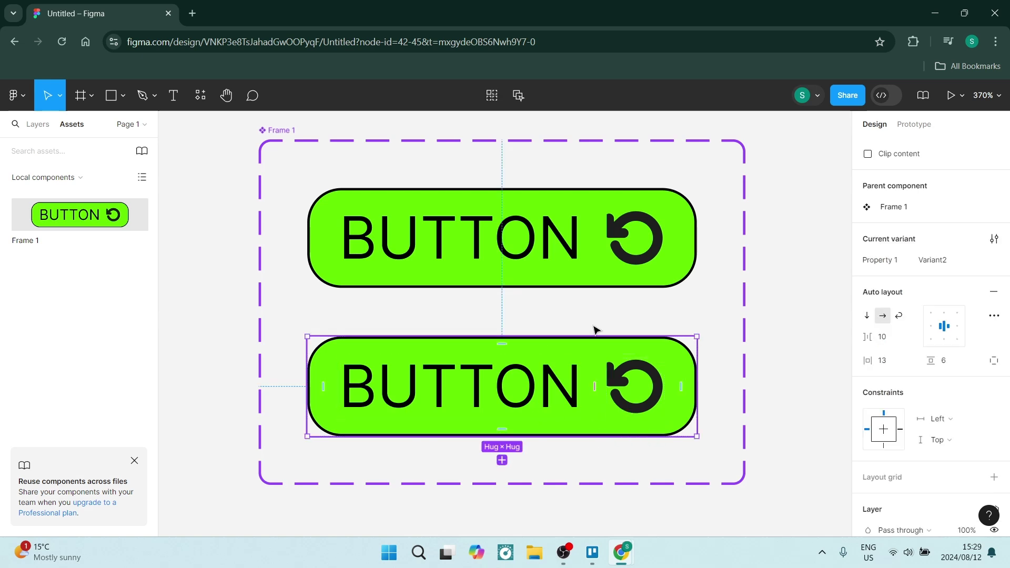
scroll(894, 342, "down", 5)
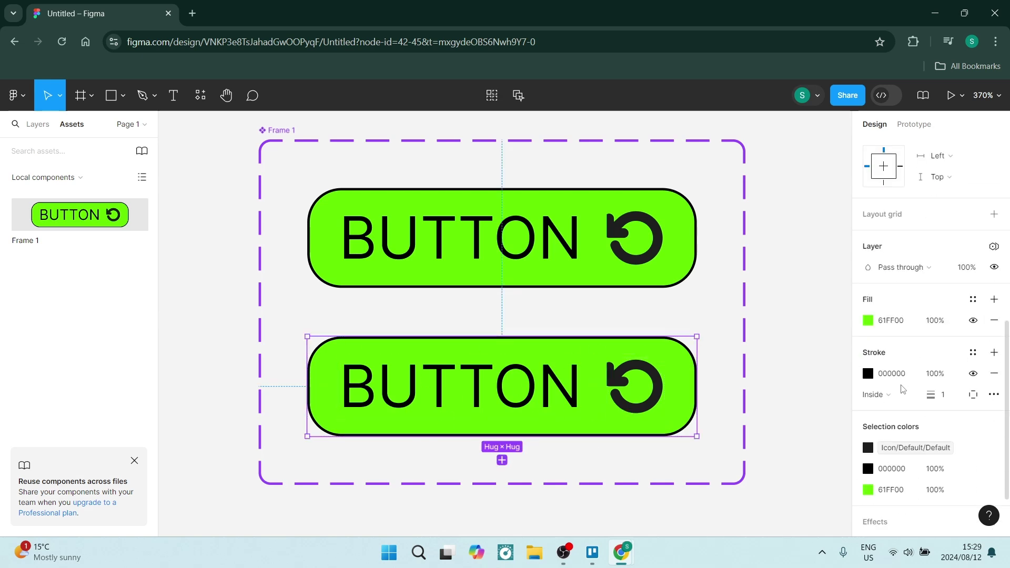
left_click(868, 320)
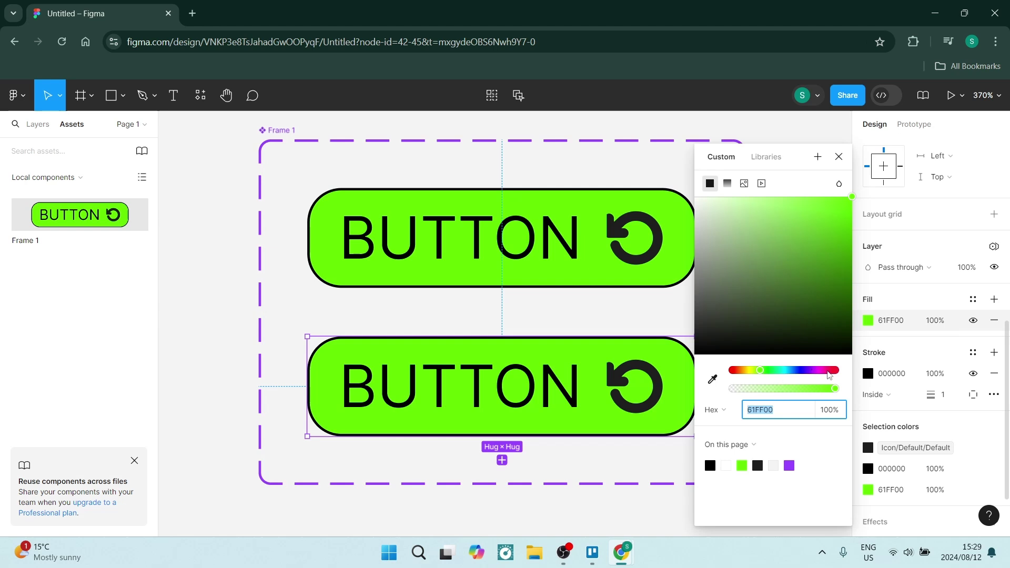
left_click_drag(830, 375, 839, 370)
left_click(696, 363)
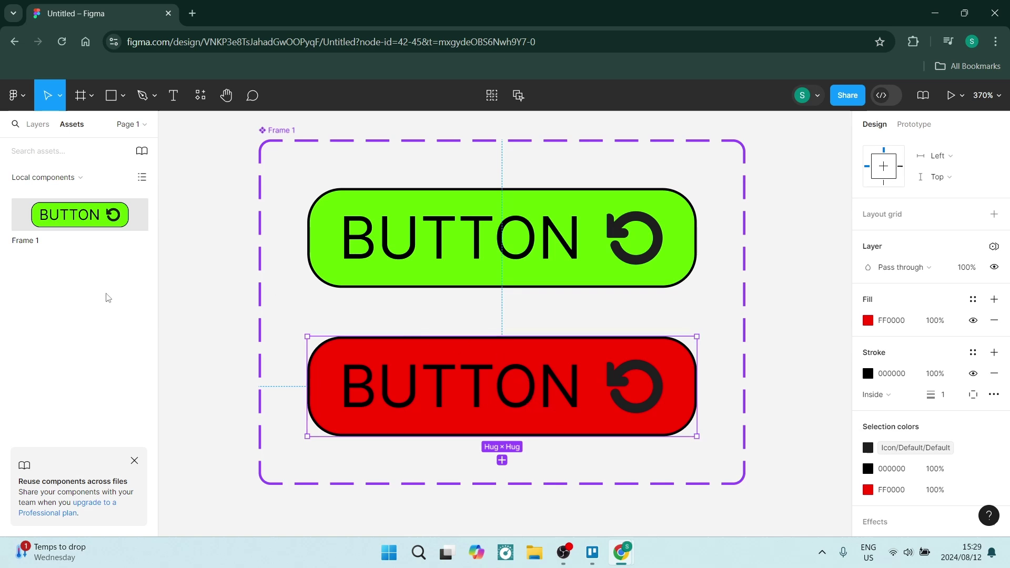
left_click(199, 274)
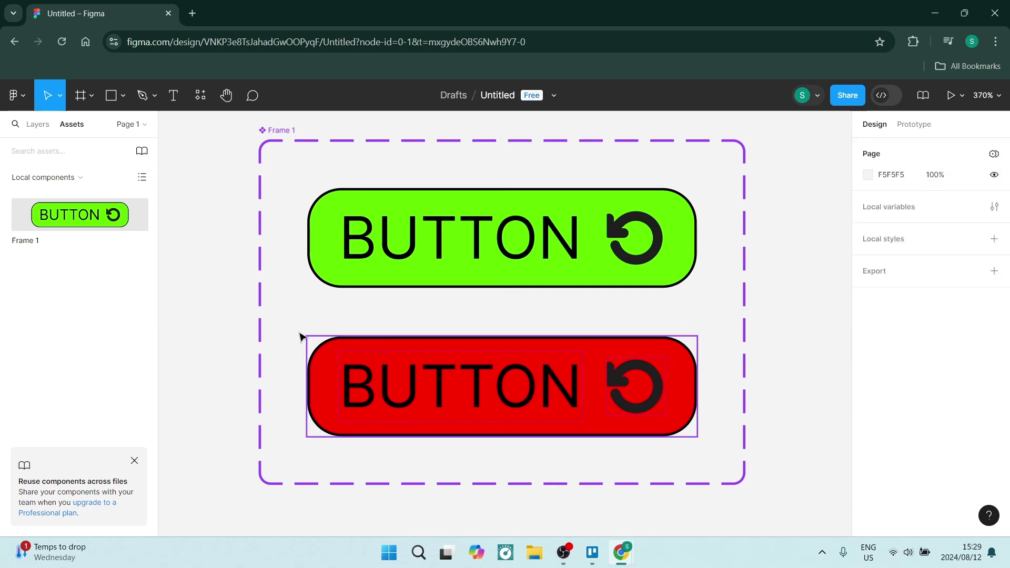
left_click(62, 179)
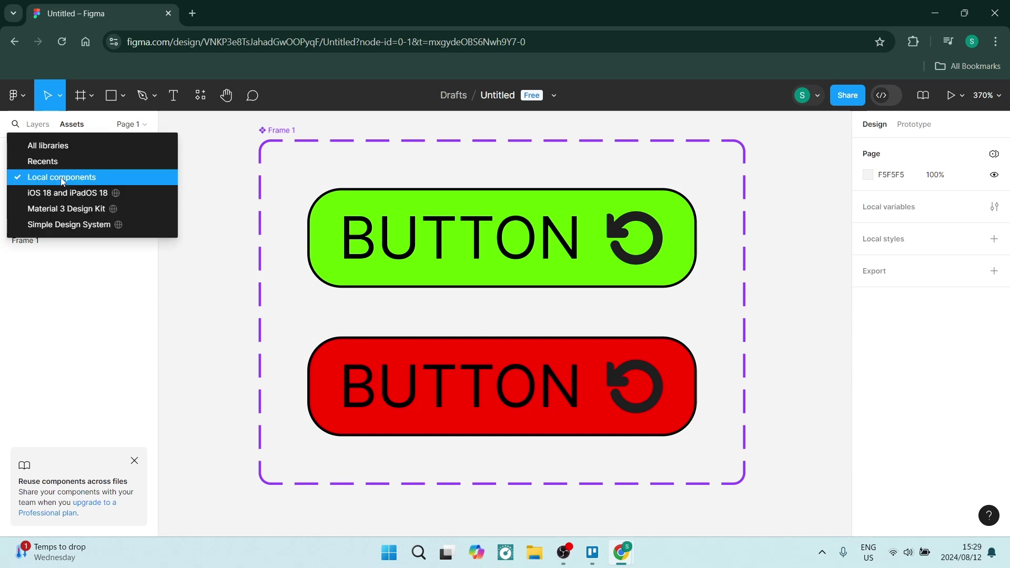
left_click(63, 179)
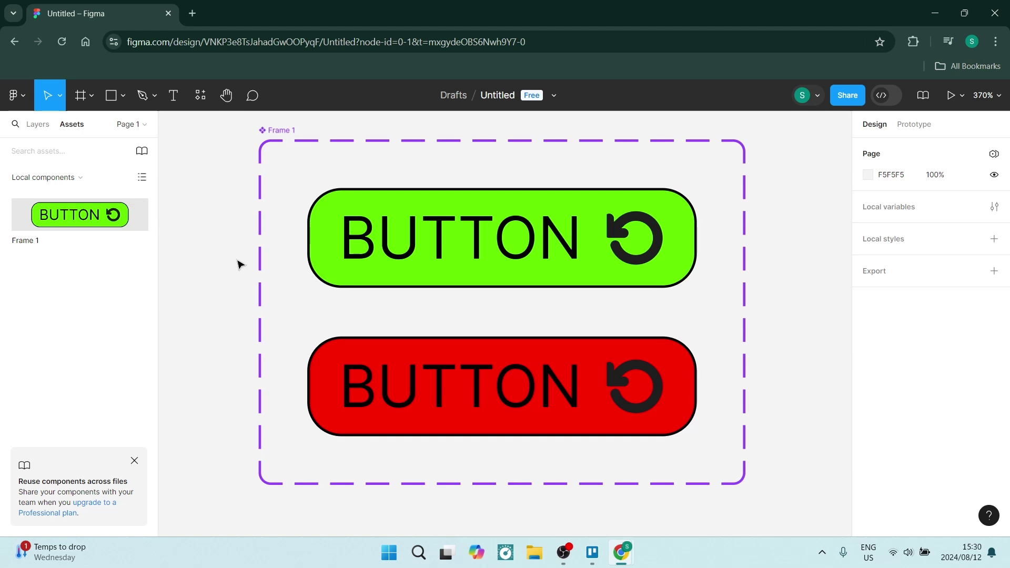
scroll(331, 272, "down", 4)
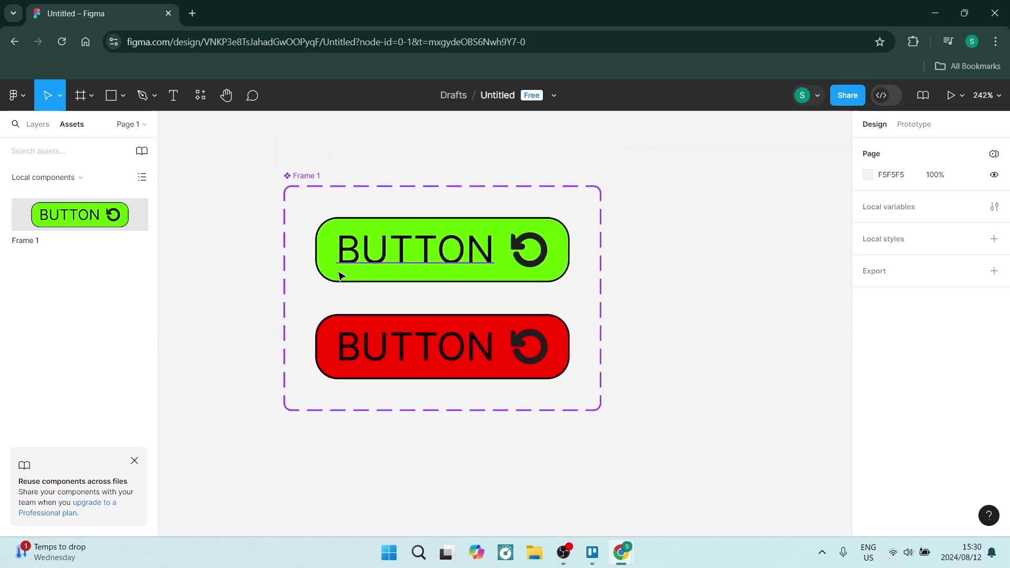
scroll(339, 275, "up", 2)
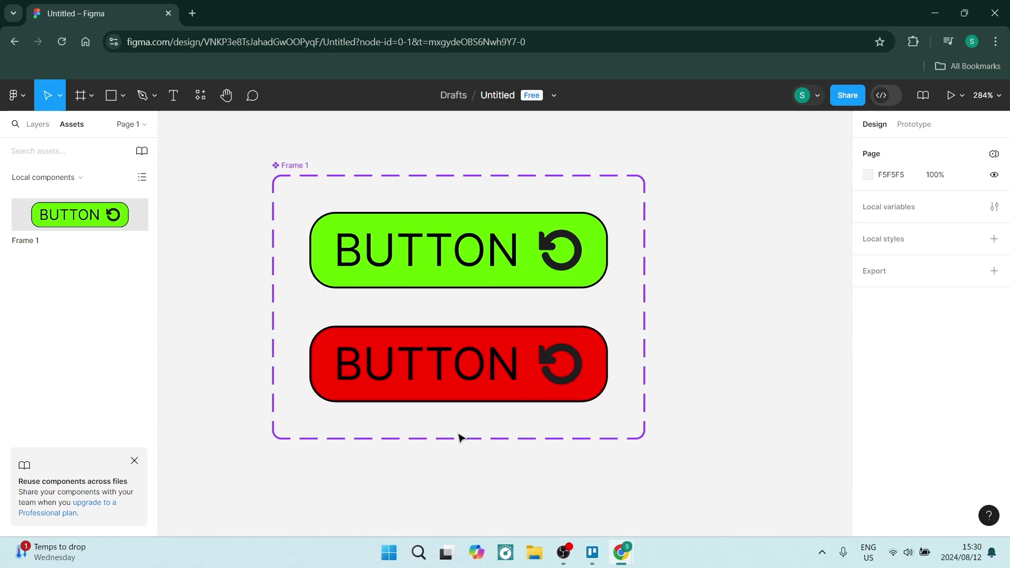
Step: Add a third green button variant, Variant3, to the component set
left_click(288, 165)
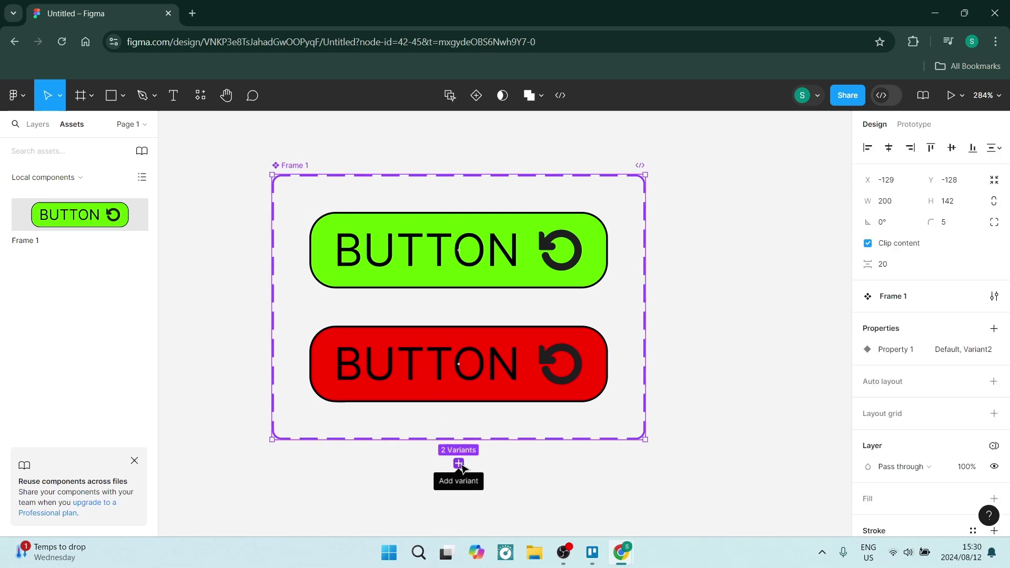
left_click(459, 464)
scroll(458, 453, "down", 5)
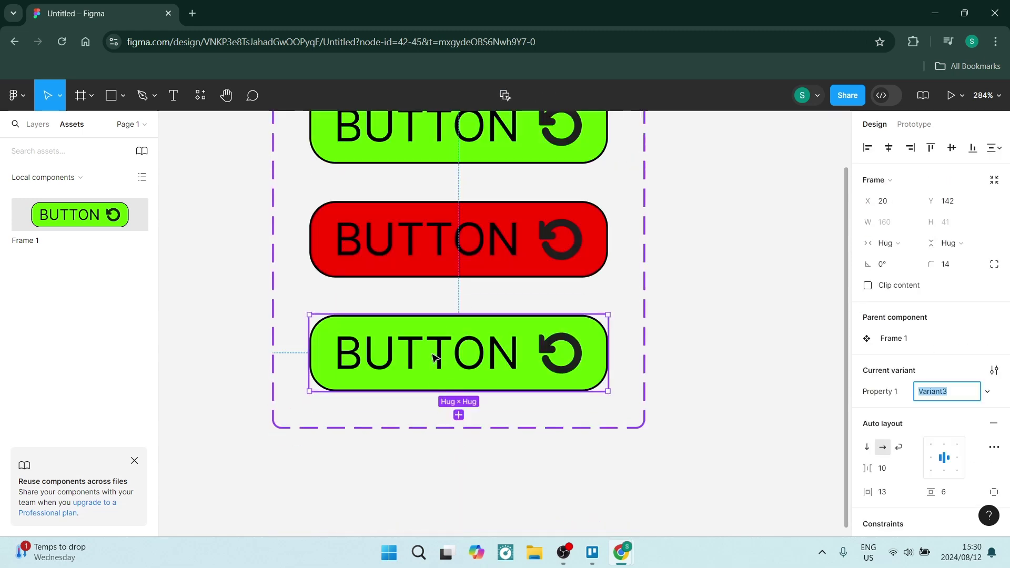
scroll(437, 369, "up", 2)
scroll(441, 456, "up", 2)
scroll(441, 456, "up", 3)
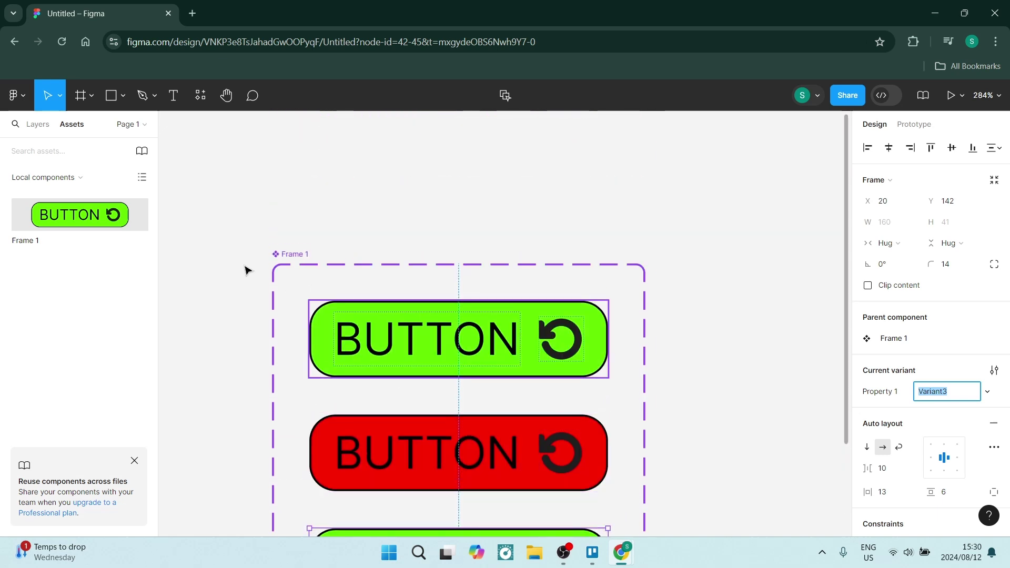
Step: Rename the Frame 1 component set to BUTTONS
double_click(293, 255)
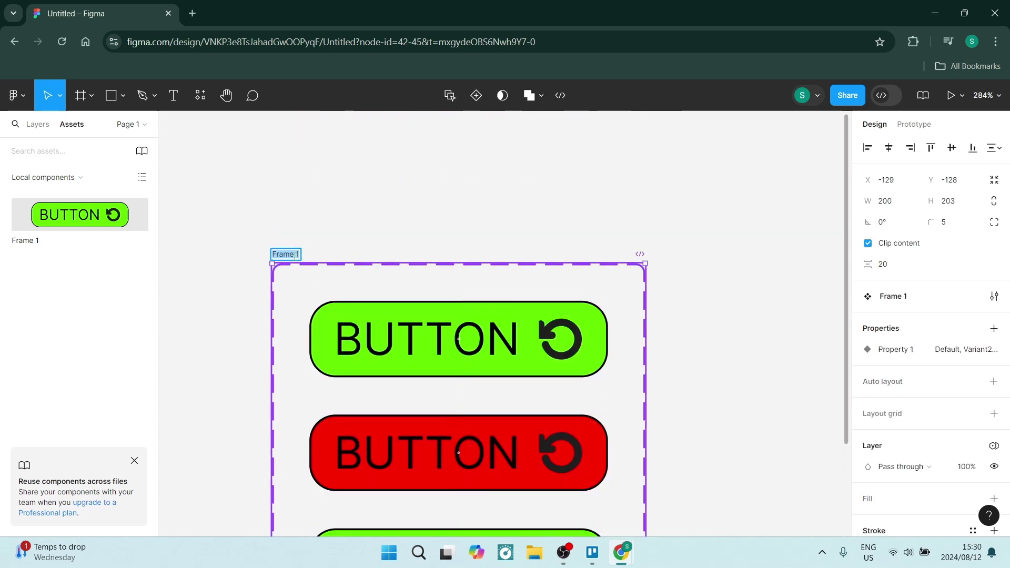
type("BUTTONS")
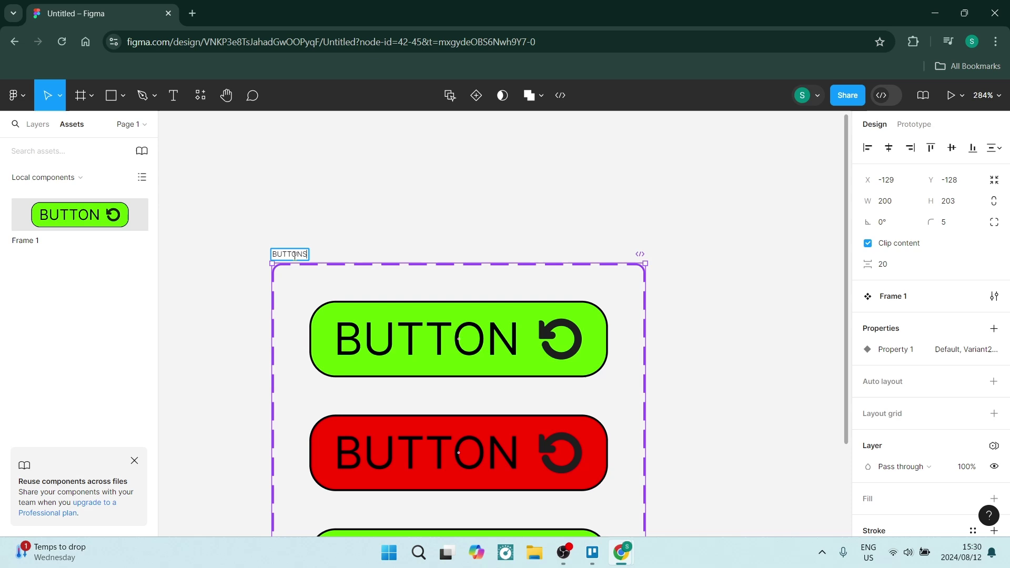
left_click(279, 189)
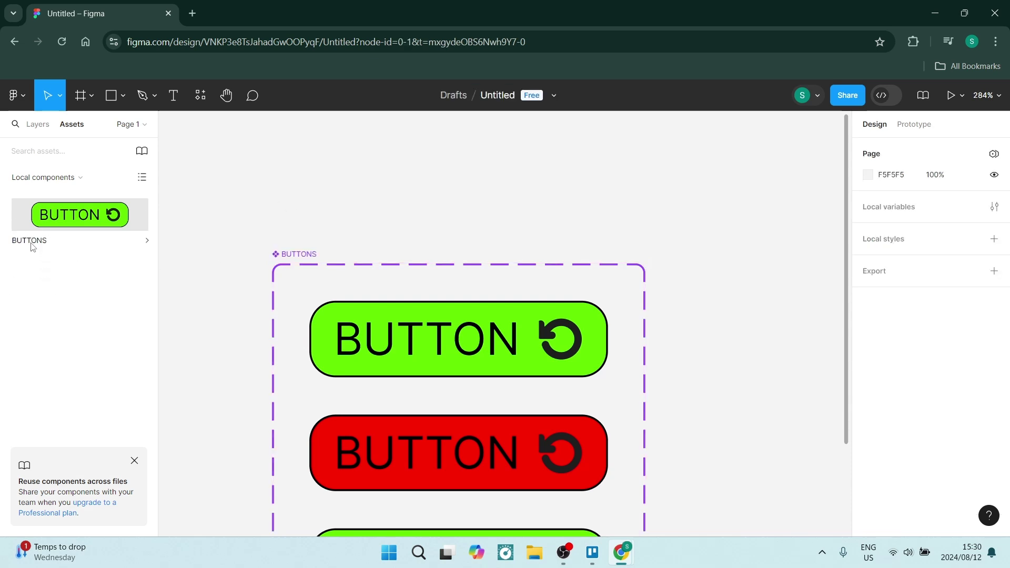
scroll(378, 278, "down", 3)
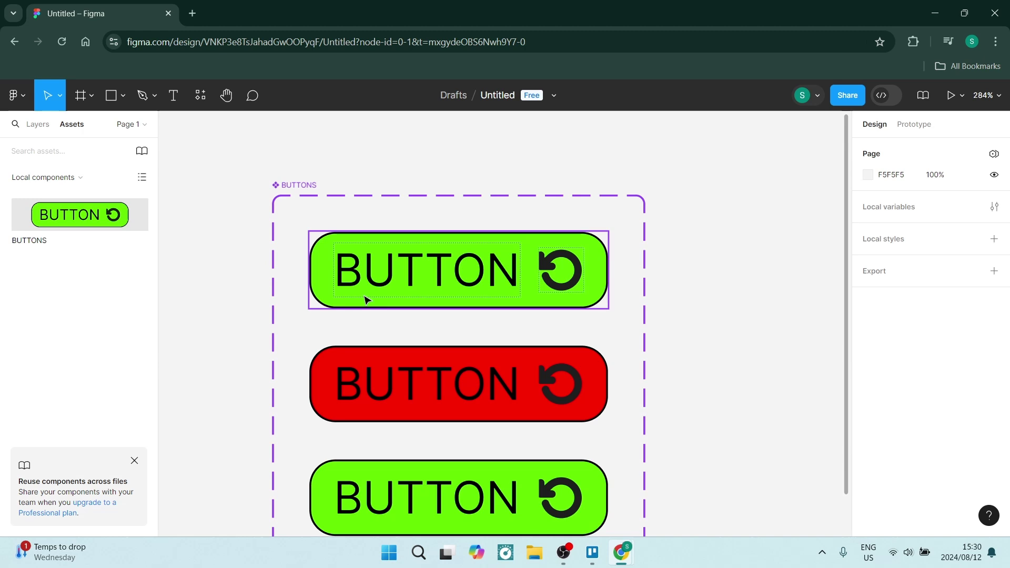
scroll(367, 300, "down", 2)
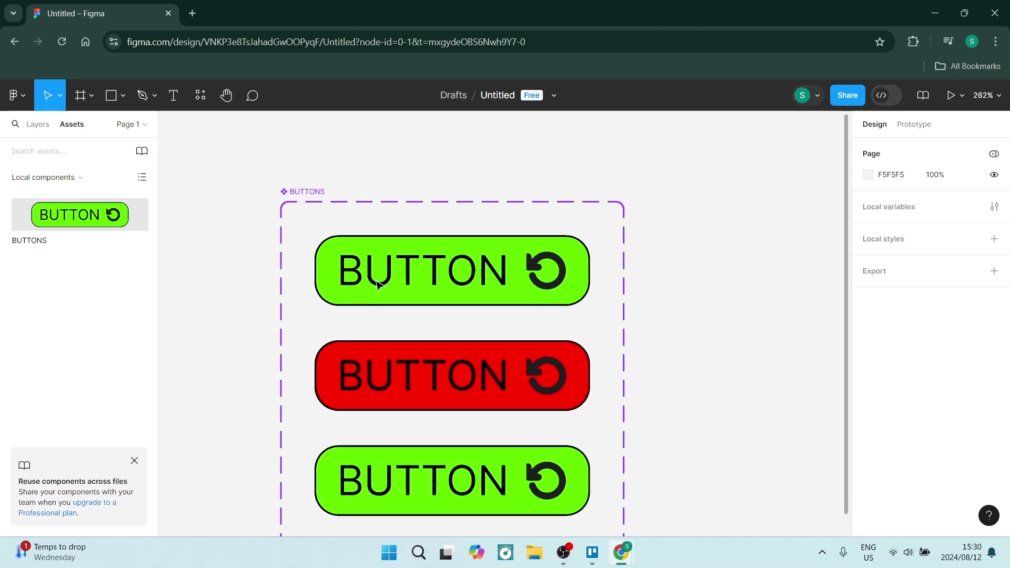
scroll(377, 286, "down", 1)
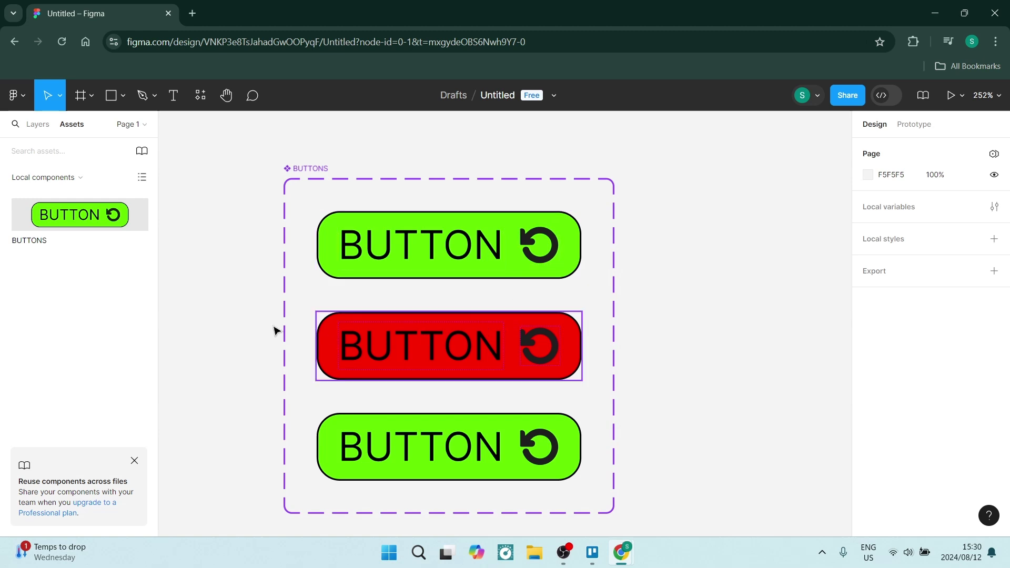
left_click(403, 254)
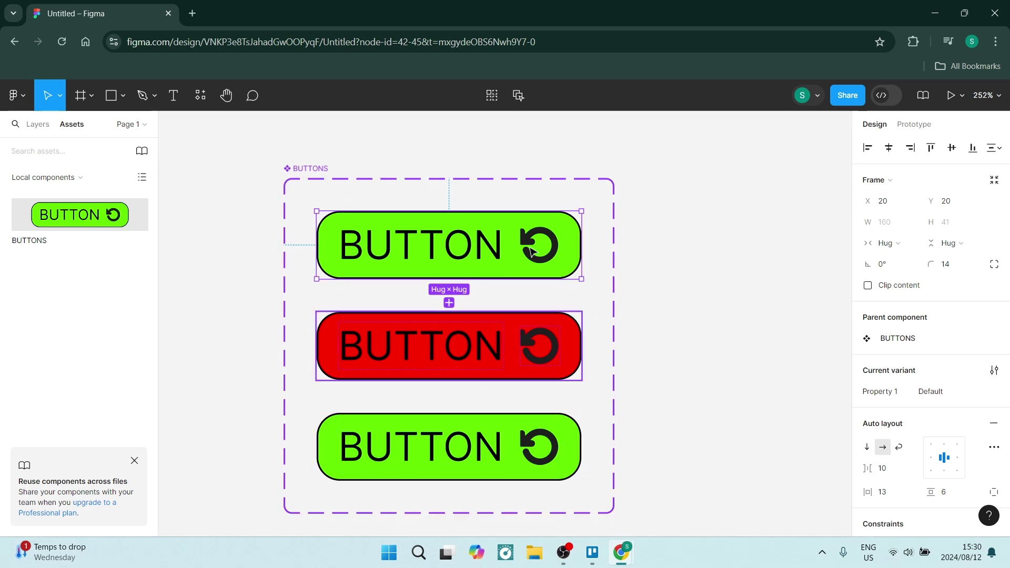
left_click(231, 269)
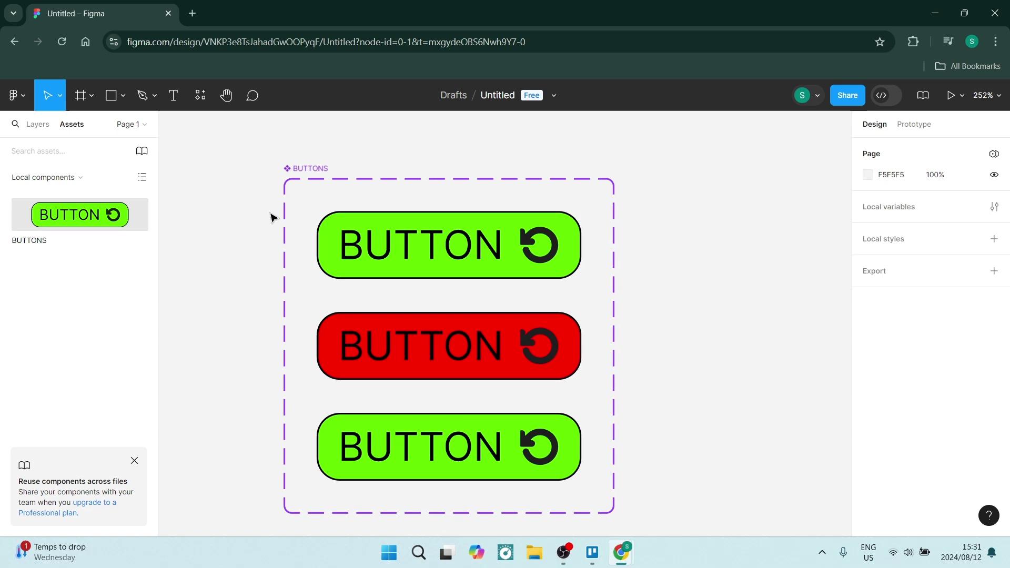
scroll(273, 218, "down", 1)
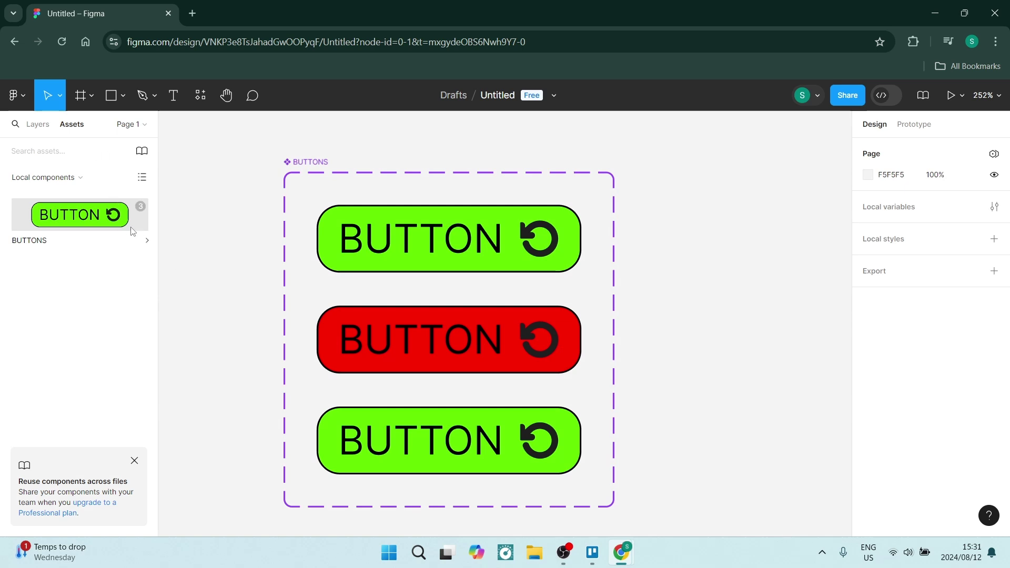
Step: Place a green BUTTON instance (Default variant) from Assets below the BUTTONS set
scroll(356, 243, "down", 2)
scroll(451, 316, "down", 3)
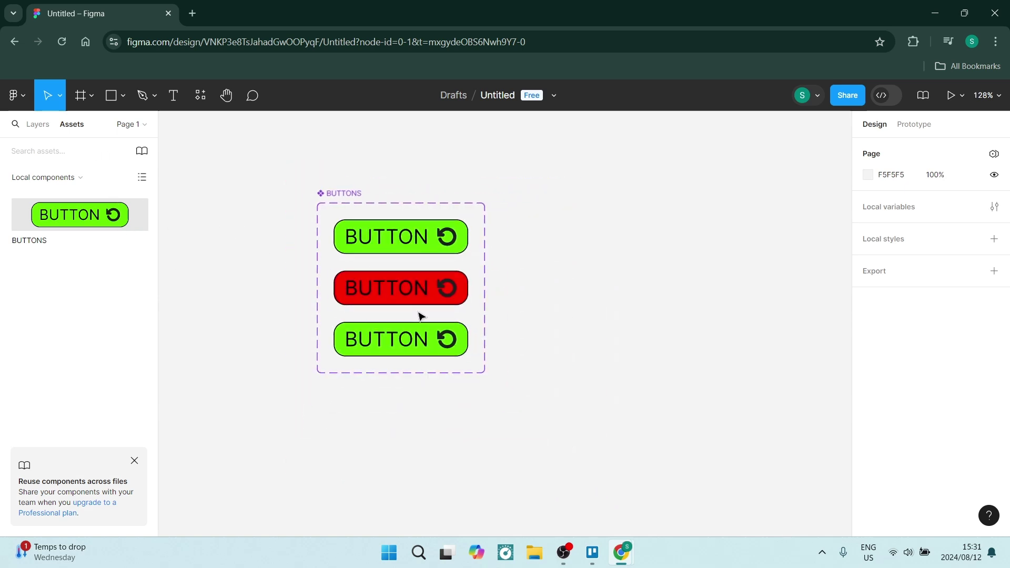
scroll(416, 316, "down", 3)
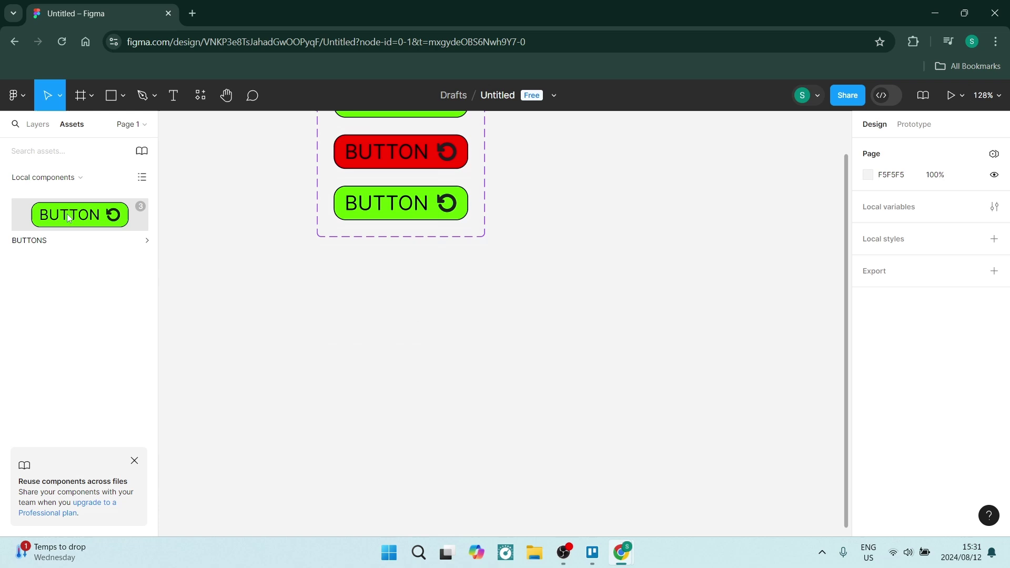
left_click_drag(52, 227, 417, 351)
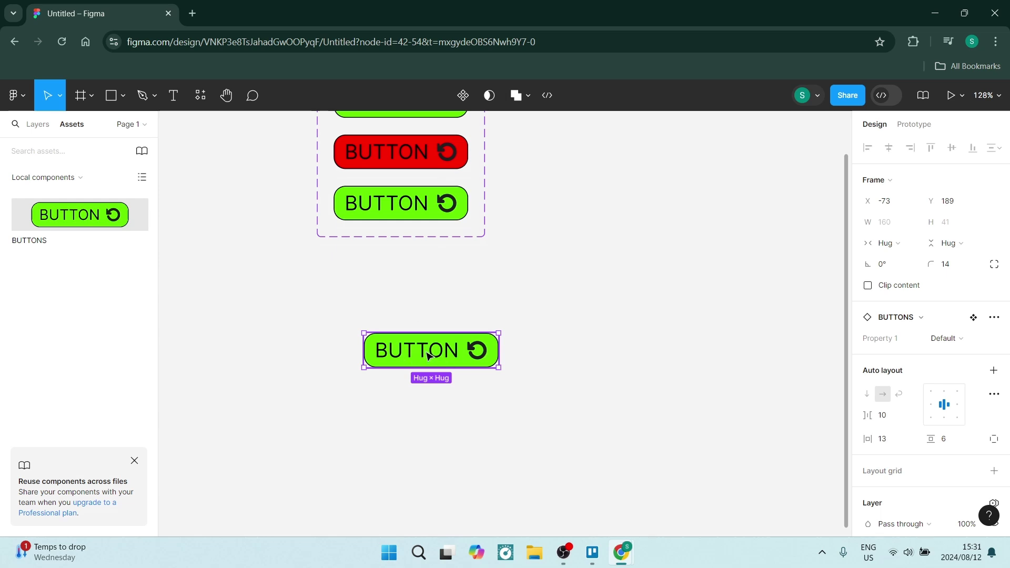
double_click(430, 354)
double_click(430, 354)
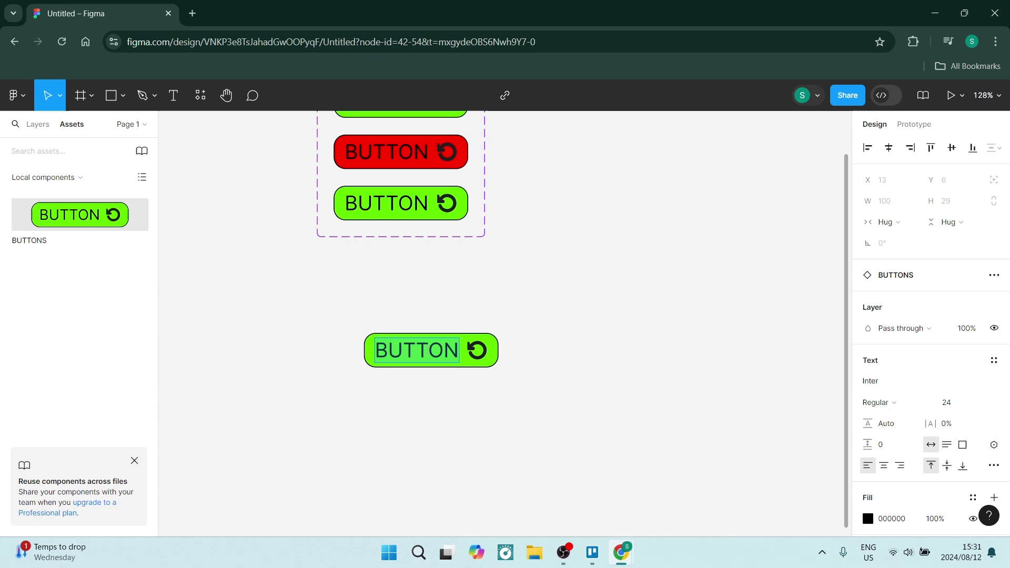
type("ACCEPT")
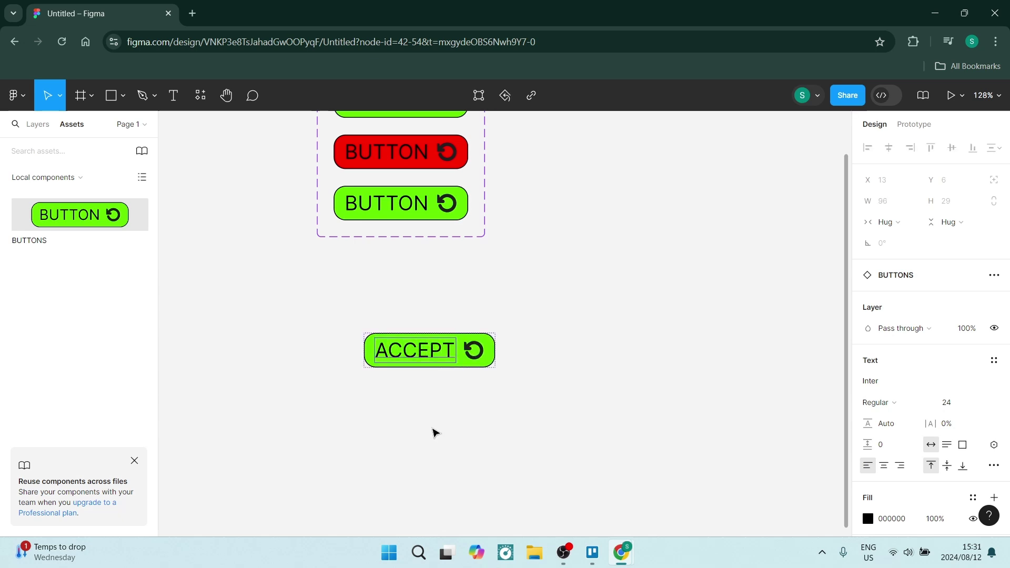
scroll(435, 433, "up", 2)
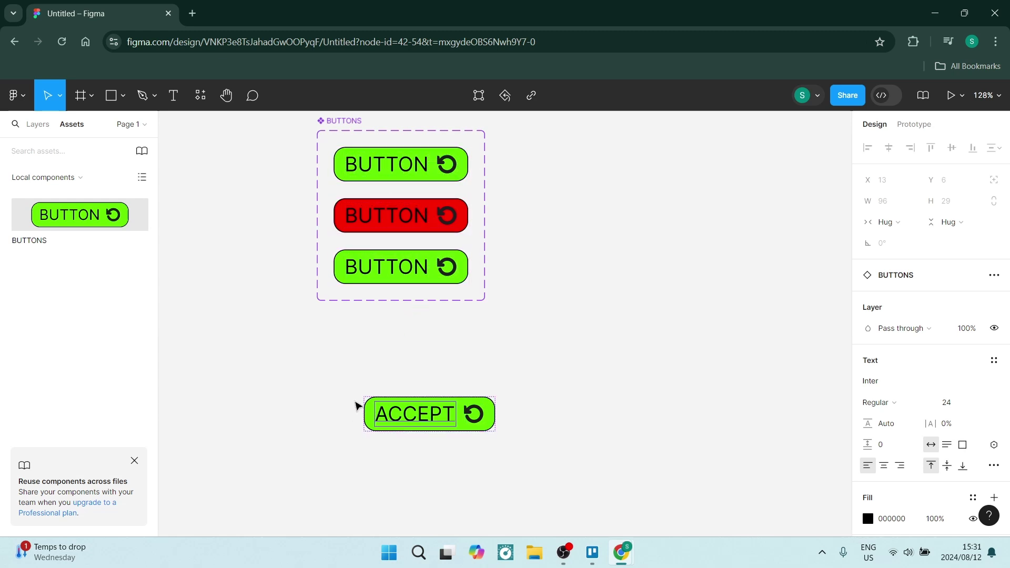
key("ctrl+z")
scroll(389, 340, "up", 2)
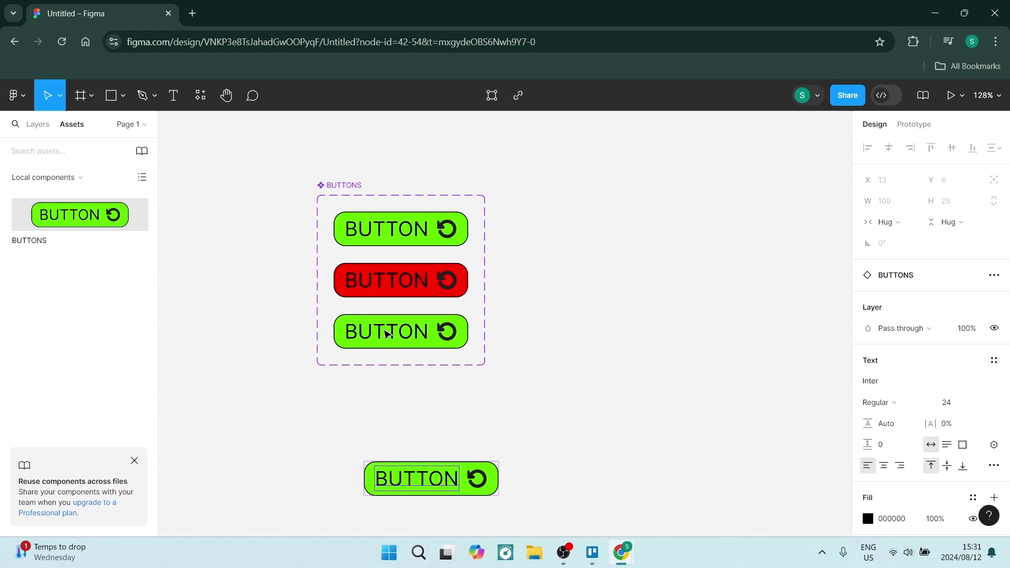
scroll(409, 428, "down", 4)
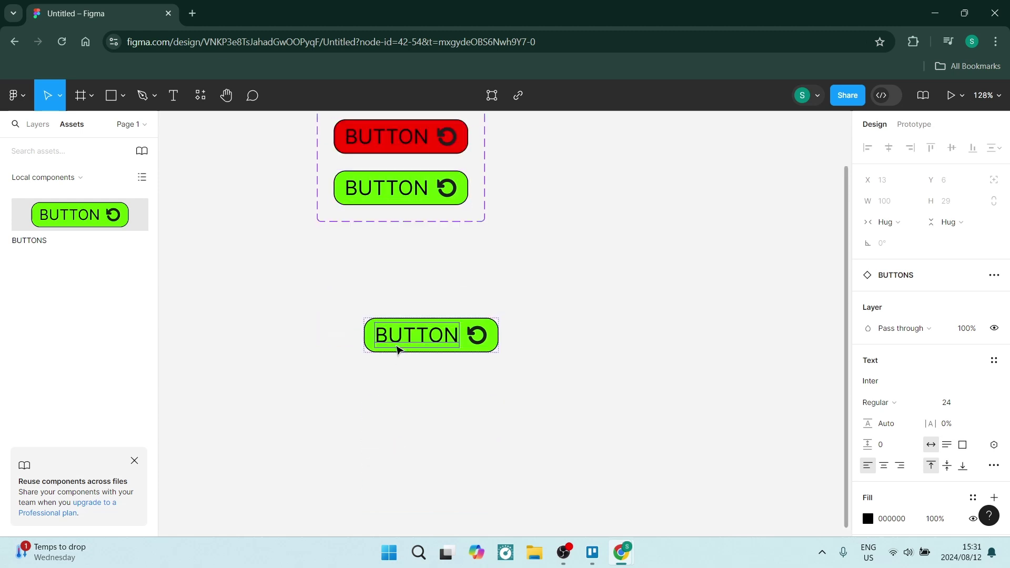
scroll(397, 387, "up", 1)
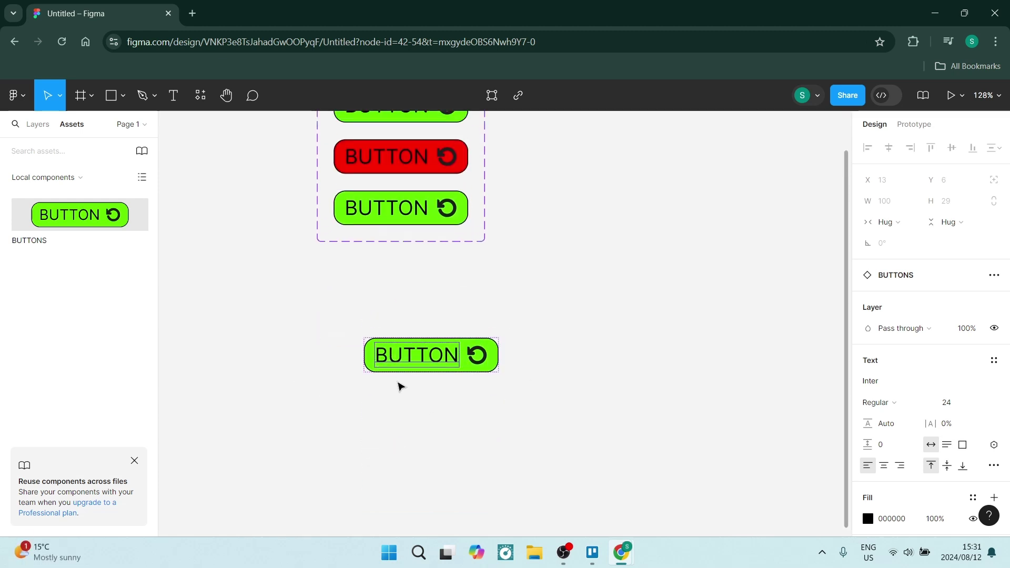
scroll(398, 386, "up", 4)
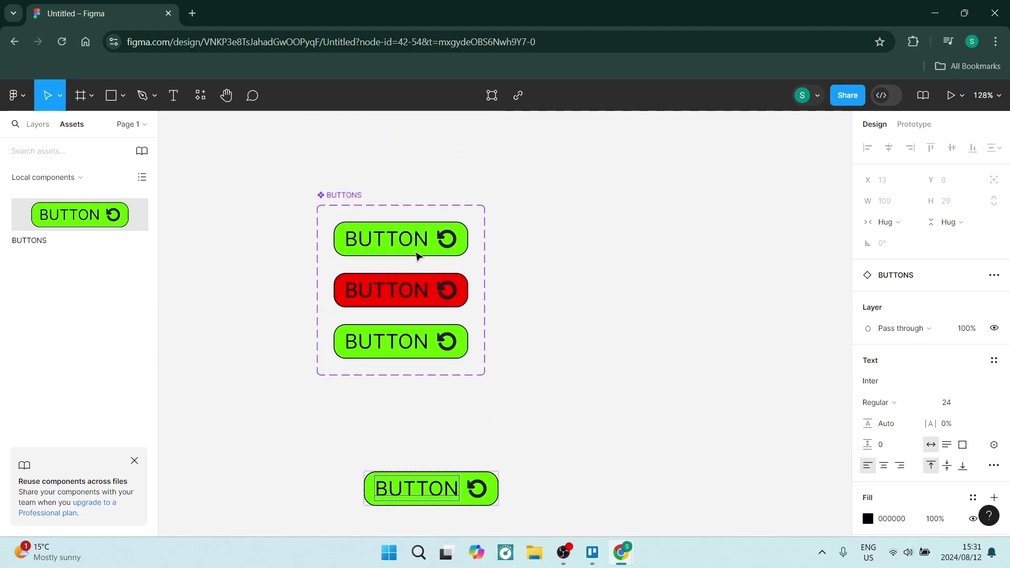
Step: Change the top green variant's label from BUTTON to ACCEPT, updating the instance below
left_click(406, 246)
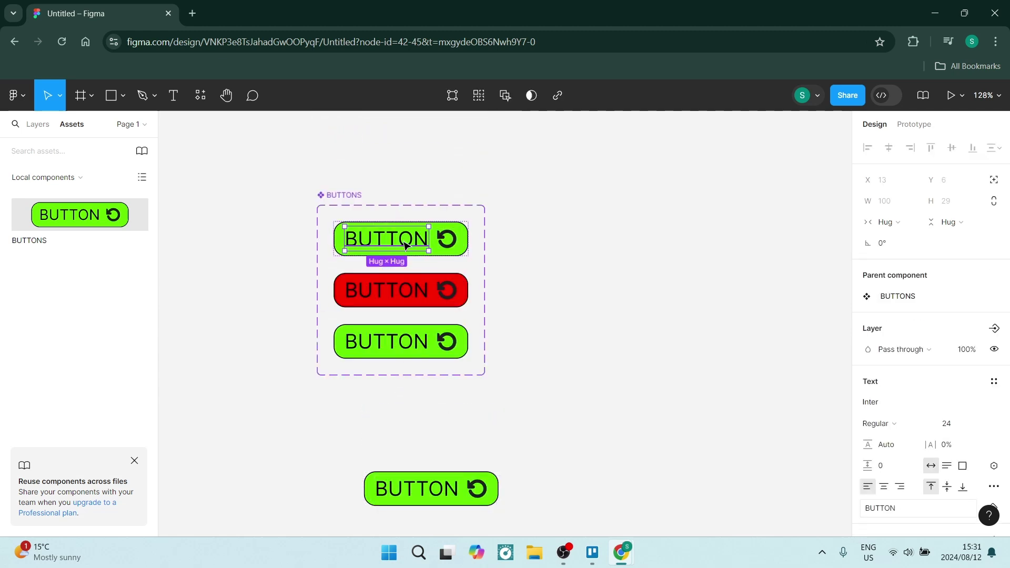
double_click(406, 246)
type("ACCEPT")
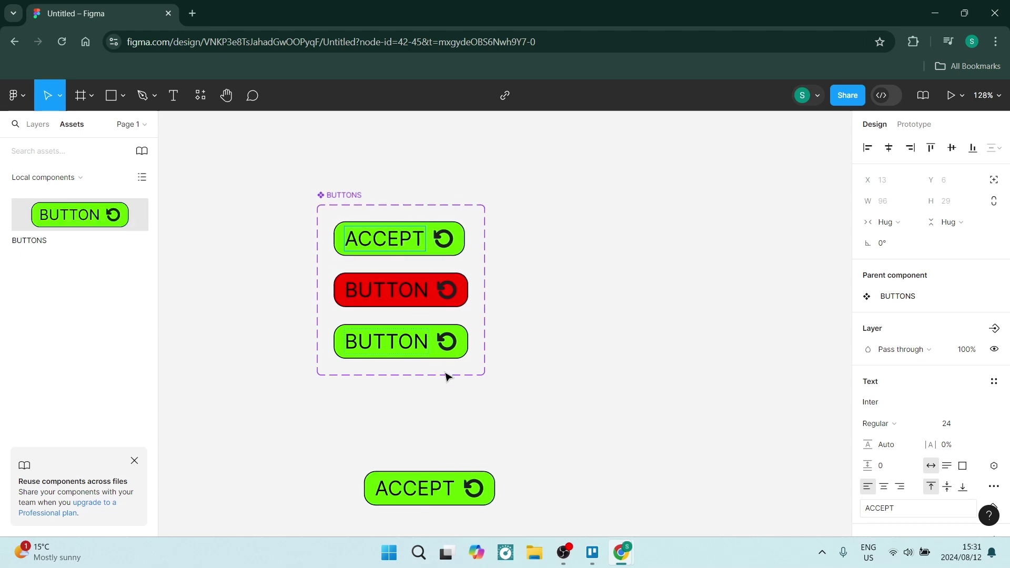
key("Escape")
scroll(447, 437, "down", 3)
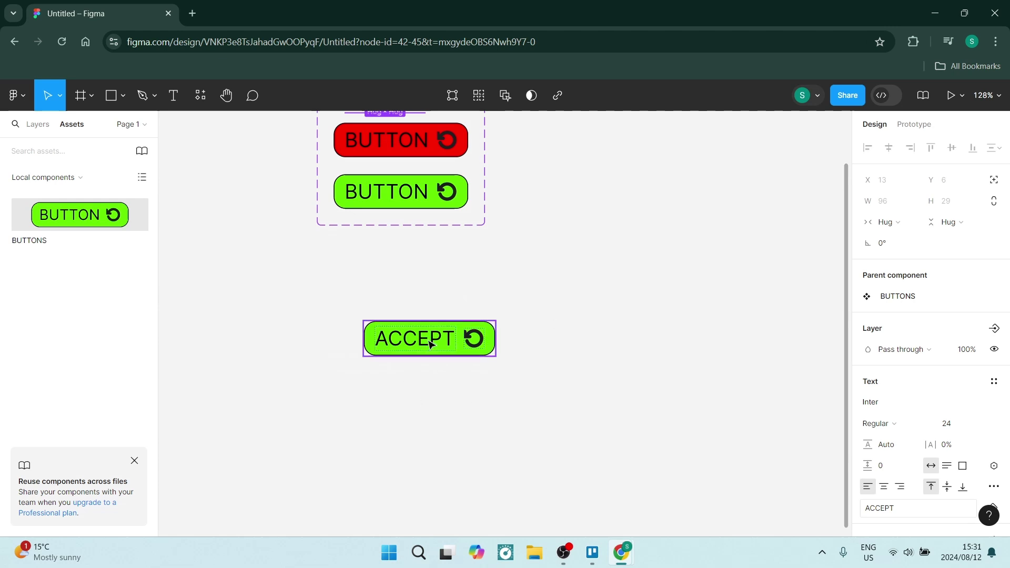
scroll(430, 344, "up", 4)
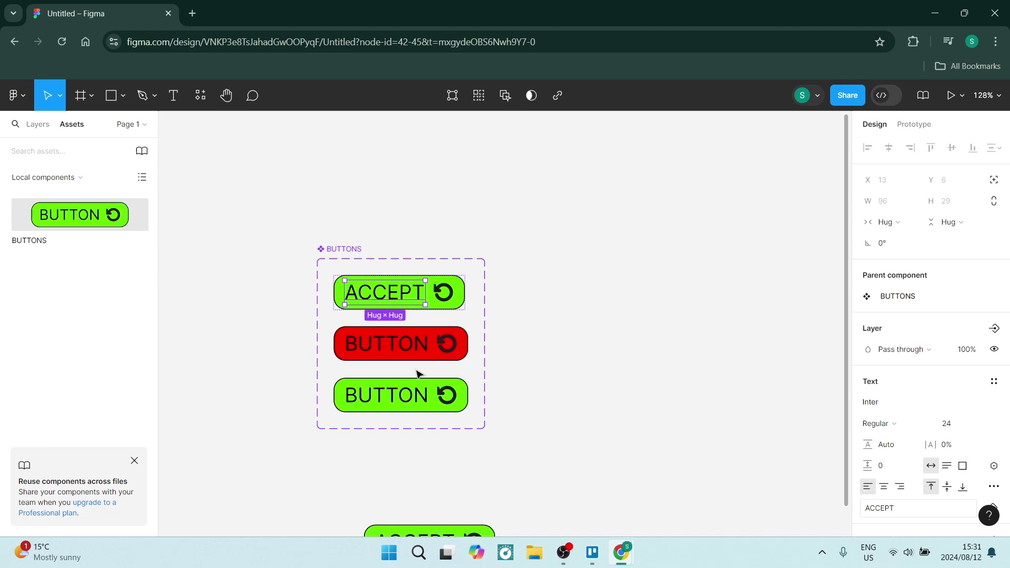
scroll(417, 374, "down", 1)
left_click(430, 448)
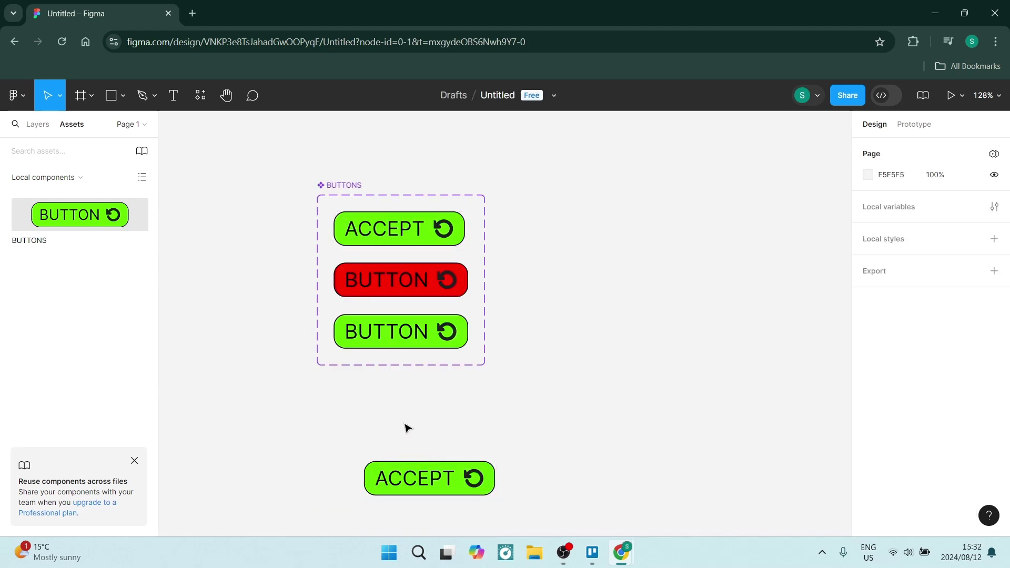